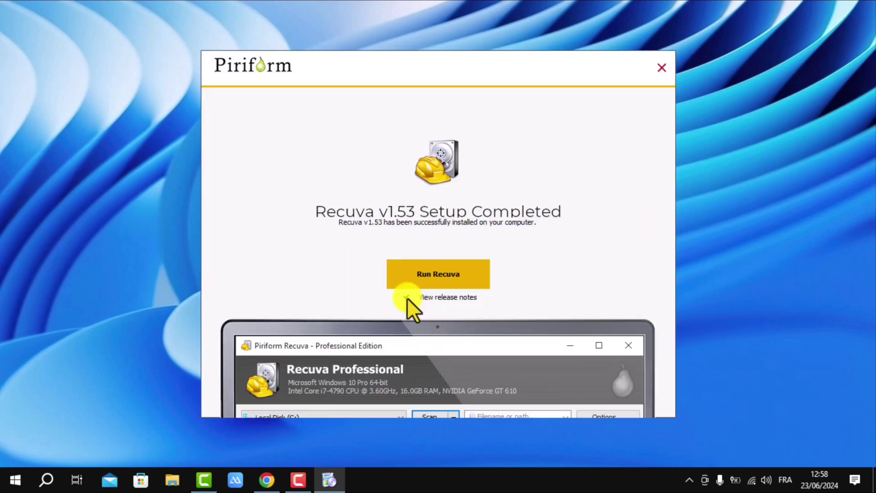
# Step: Launch Recuva and start a standard scan for all file types everywhere on the computer, with Deep Scan off
pyautogui.click(440, 274)
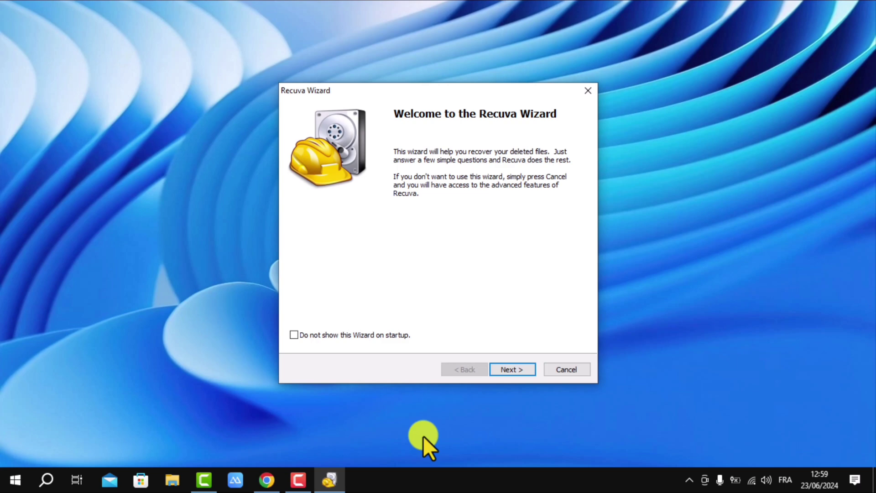
pyautogui.click(509, 370)
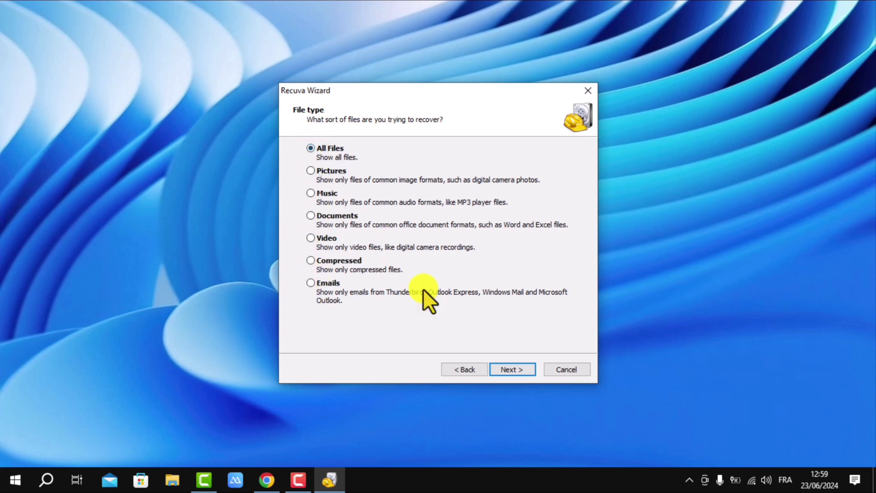
pyautogui.click(511, 371)
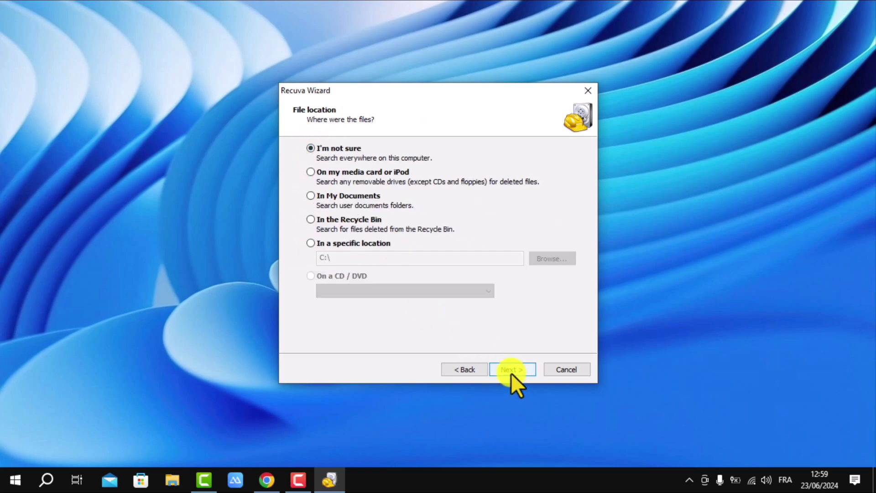
pyautogui.click(511, 370)
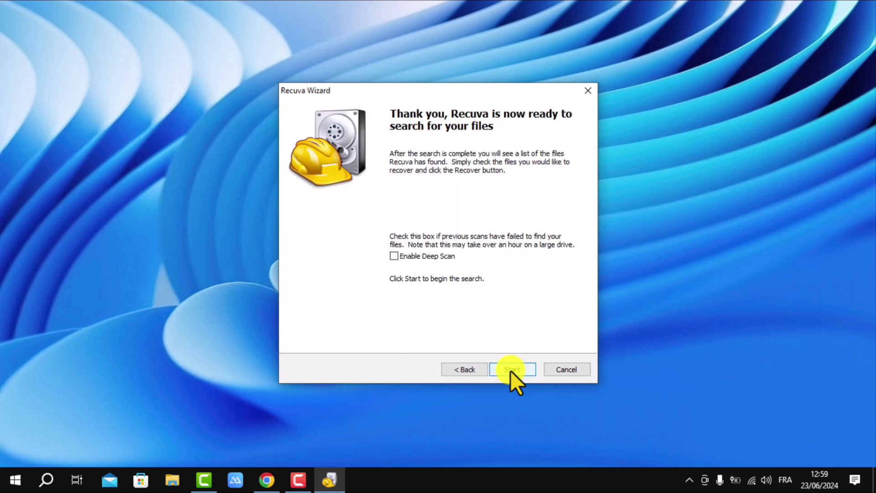
pyautogui.click(511, 370)
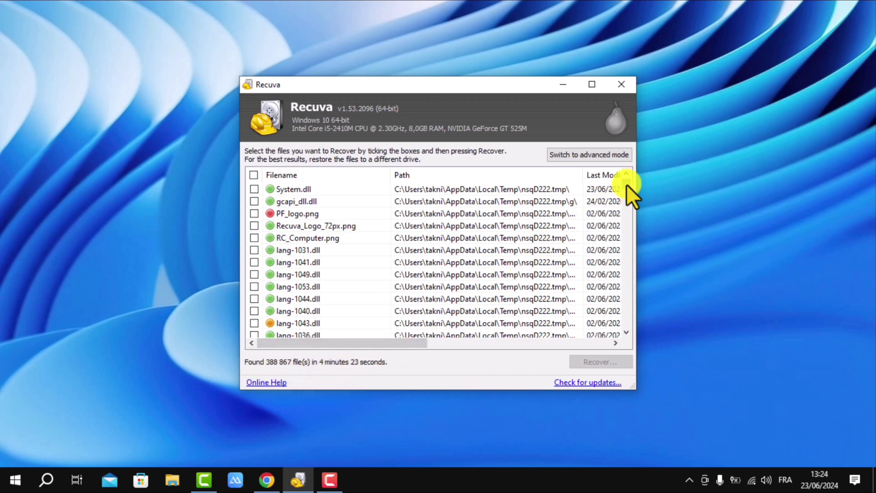
# Step: Look through the list of deleted files found by the Recuva scan, from beginning to end and back
pyautogui.moveTo(626, 184)
pyautogui.mouseDown()
pyautogui.moveTo(625, 217)
pyautogui.moveTo(624, 179)
pyautogui.mouseUp()
pyautogui.moveTo(625, 184); pyautogui.dragTo(625, 212)
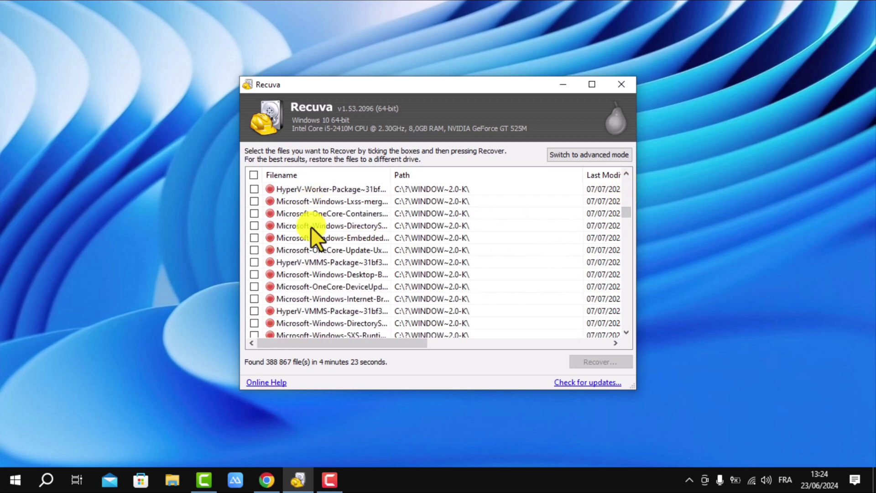
pyautogui.moveTo(625, 211); pyautogui.dragTo(626, 306)
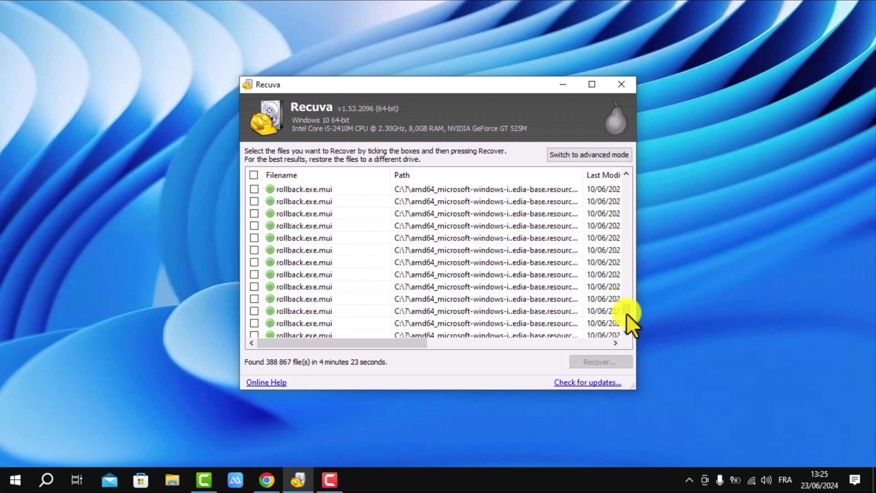
pyautogui.moveTo(627, 313); pyautogui.dragTo(622, 180)
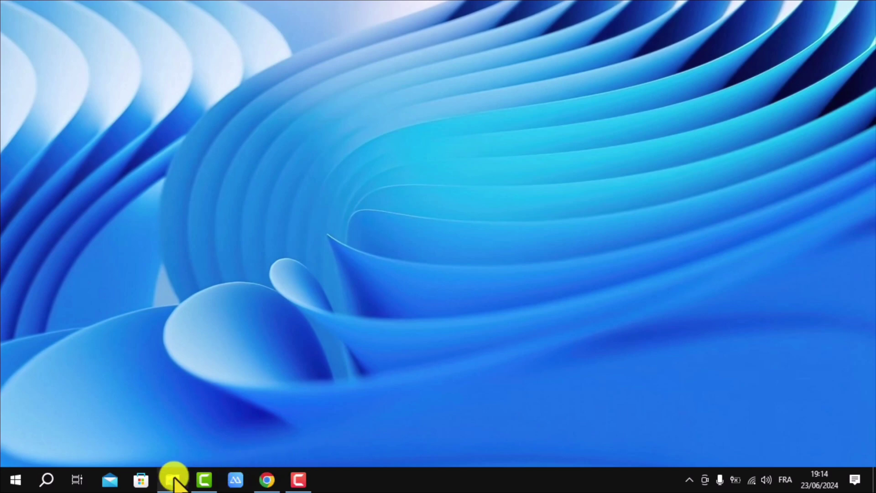
# Step: Install Disk Drill from the disk-drill-win installer in the Téléchargement folder and launch it
pyautogui.click(172, 479)
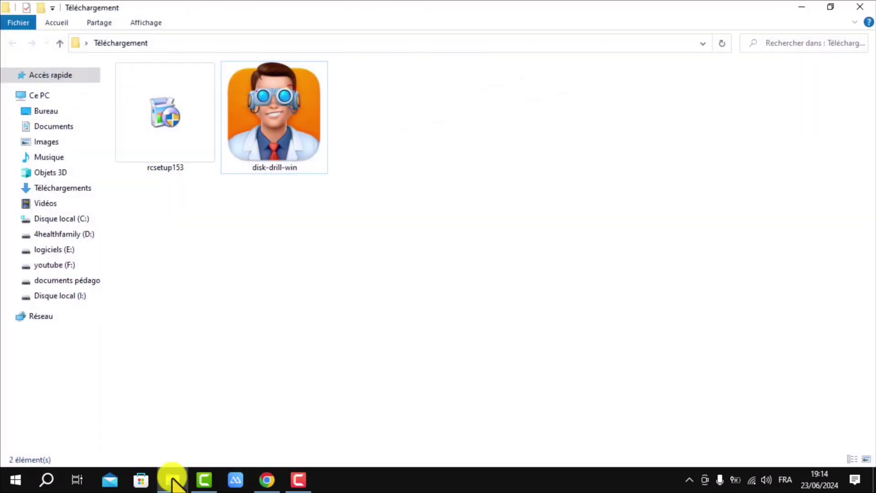
pyautogui.doubleClick(270, 116)
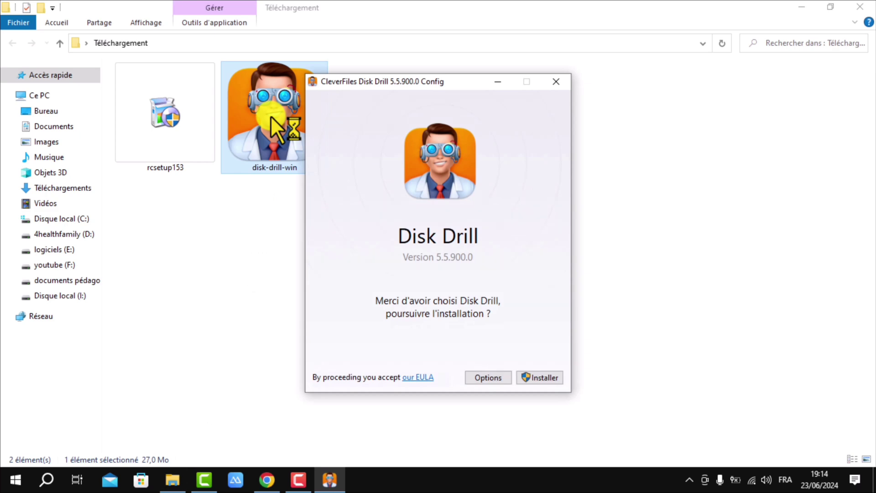
pyautogui.click(796, 9)
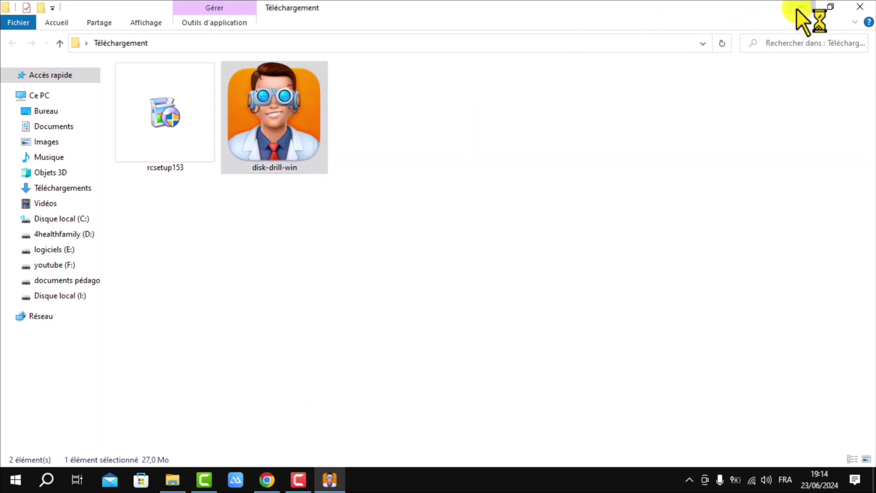
pyautogui.click(797, 9)
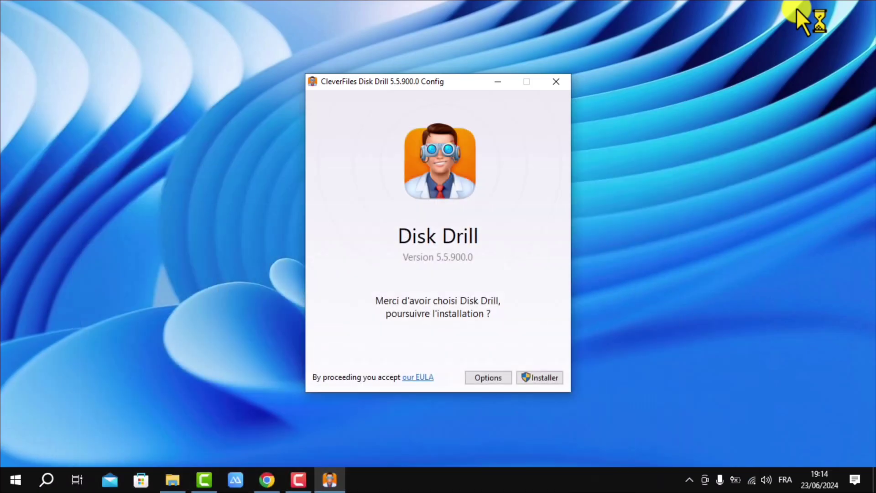
pyautogui.click(538, 377)
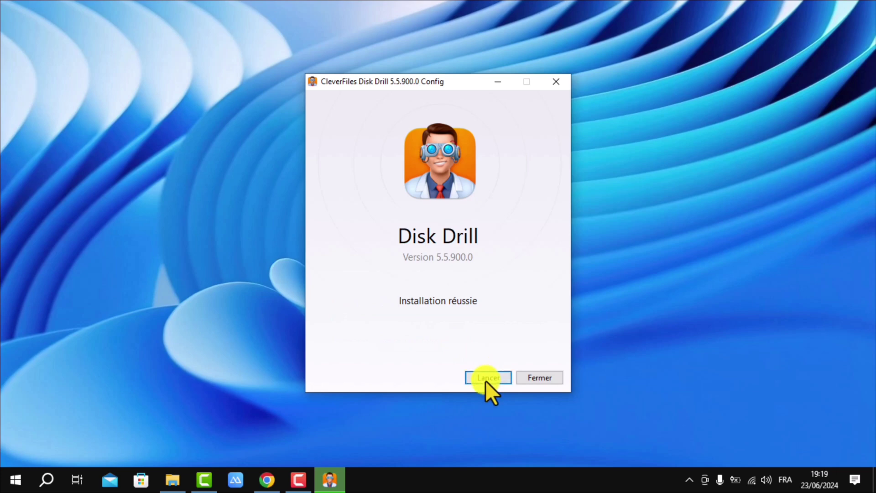
pyautogui.click(486, 378)
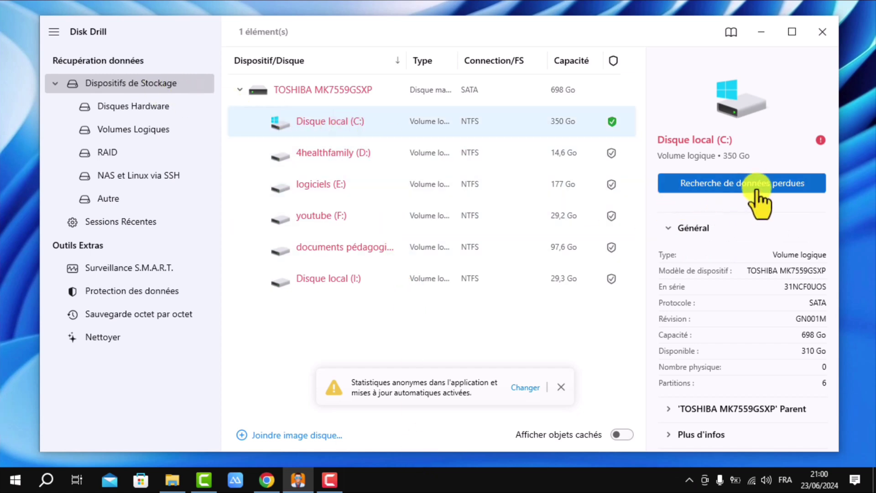
# Step: Examine the details of the 4healthfamily (D:), logiciels (E:), youtube (F:), documents pédagogiques and Disque local (I:) volumes
pyautogui.click(350, 153)
pyautogui.click(348, 184)
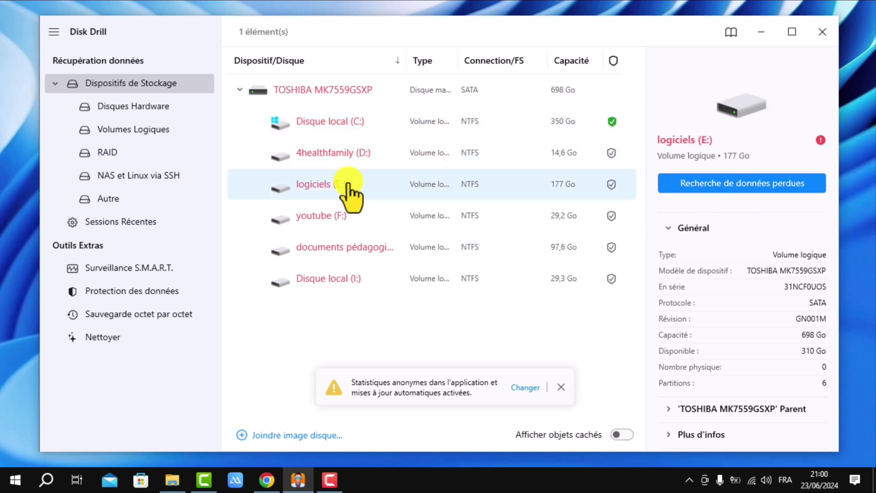
pyautogui.click(349, 216)
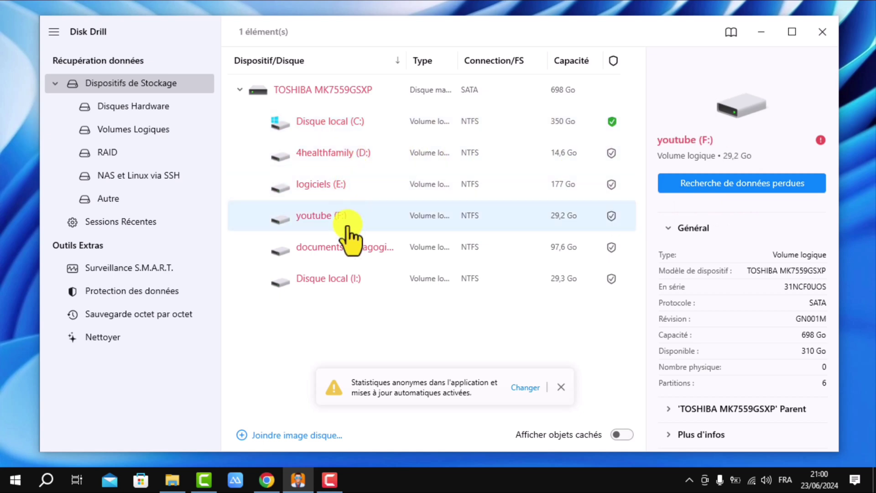
pyautogui.click(349, 248)
pyautogui.click(344, 279)
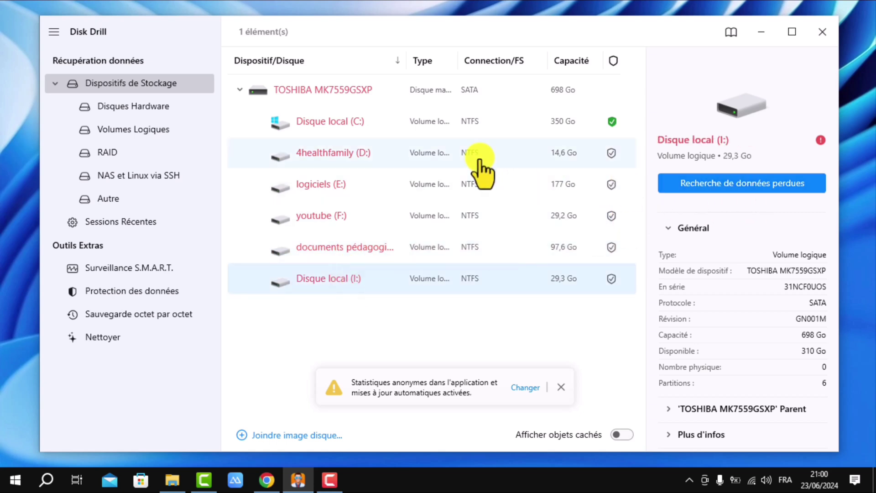
# Step: Review the Disques Hardware, Volumes Logiques and RAID categories of storage devices
pyautogui.click(146, 107)
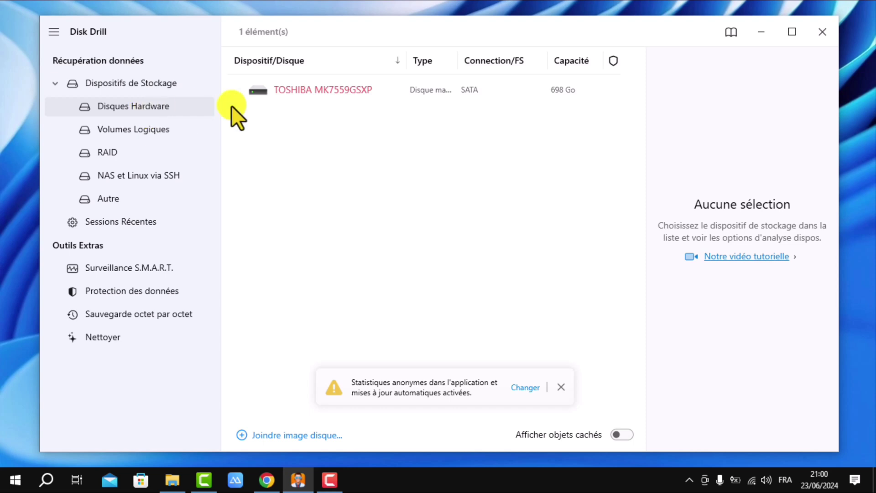
pyautogui.click(332, 92)
pyautogui.click(174, 132)
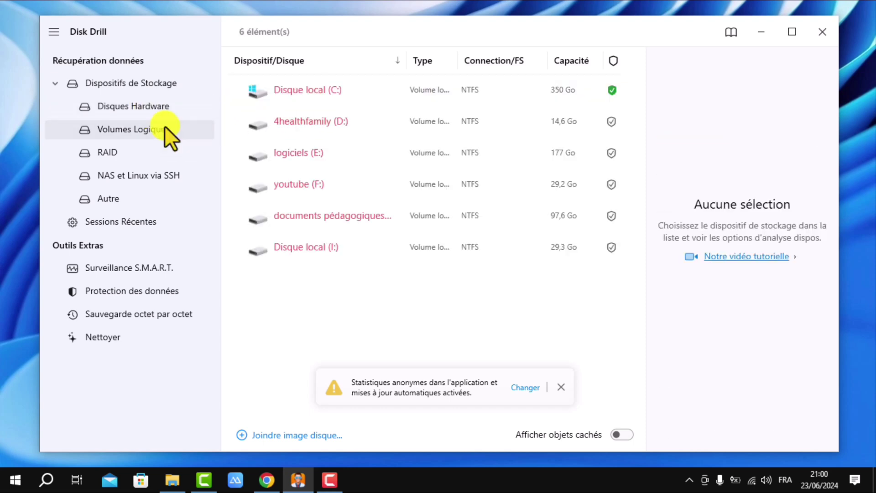
pyautogui.click(101, 154)
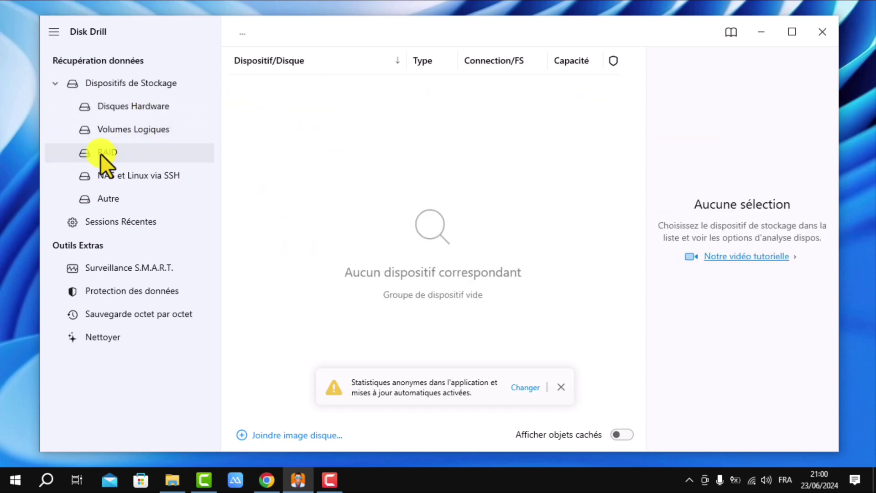
# Step: View the Surveillance S.M.A.R.T., Protection des données and Nettoyer tools, return to the storage devices list and minimize Disk Drill
pyautogui.click(125, 267)
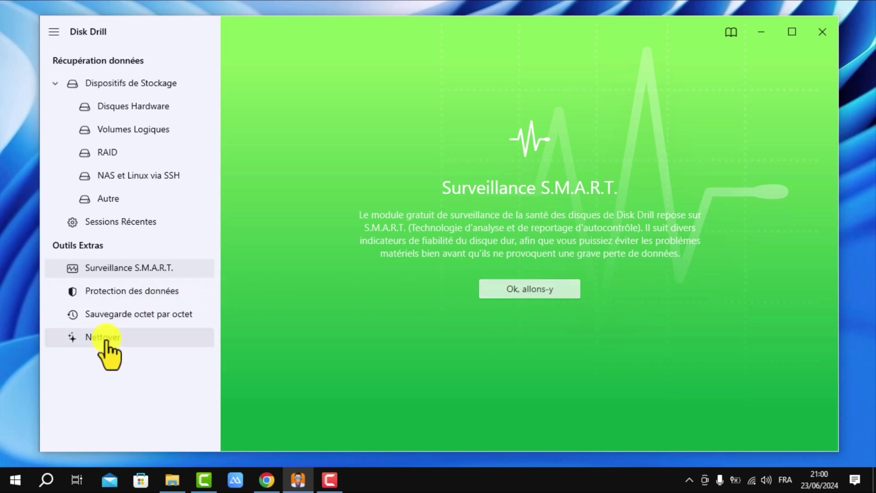
pyautogui.click(108, 290)
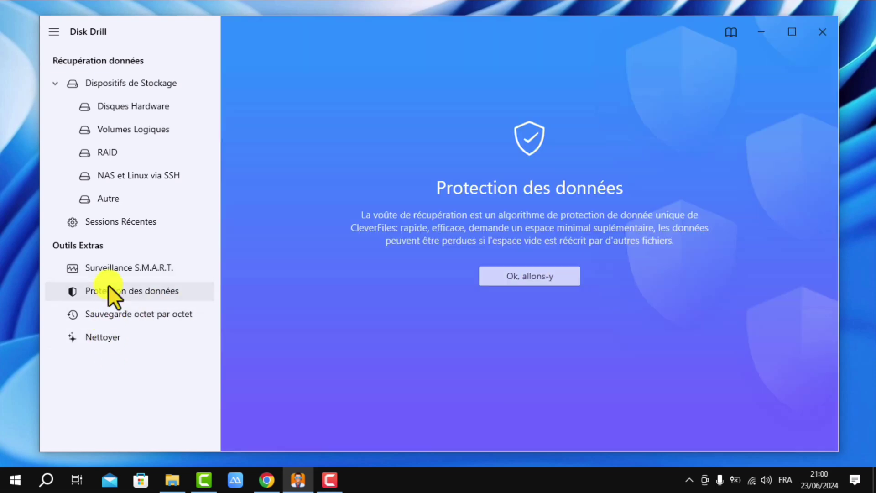
pyautogui.click(102, 346)
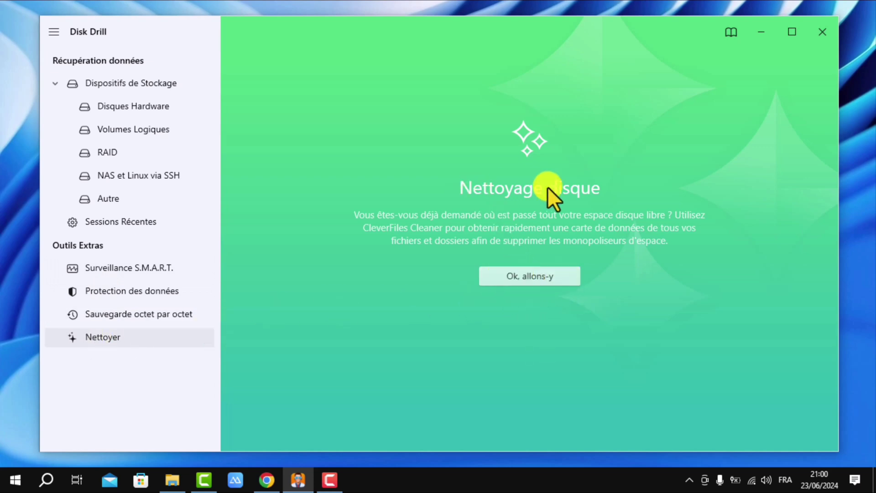
pyautogui.click(95, 81)
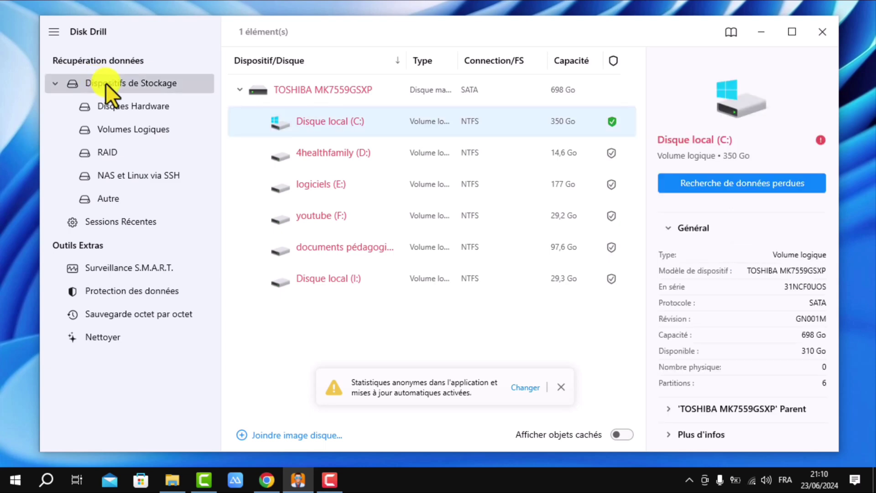
pyautogui.click(761, 34)
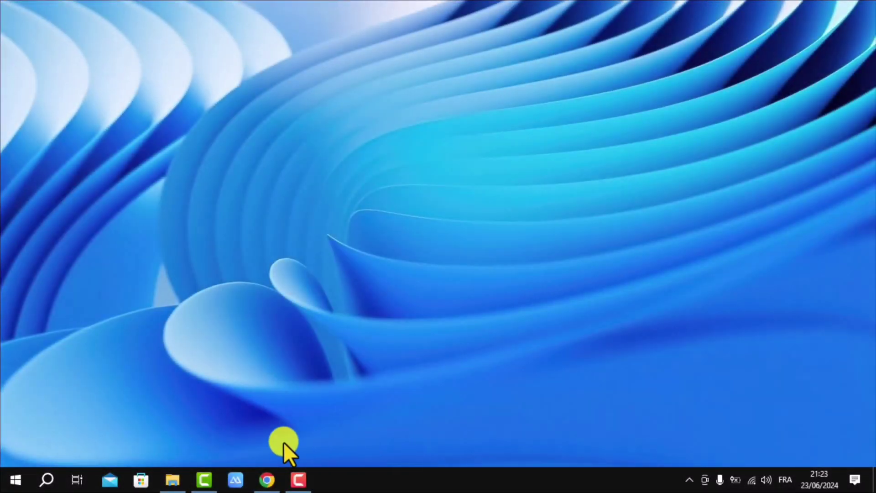
# Step: Install Wondershare Recoverit from recoverit_setup_full4198 in the Téléchargement folder, accepting the licence terms and certificate alert, and launch it
pyautogui.click(171, 479)
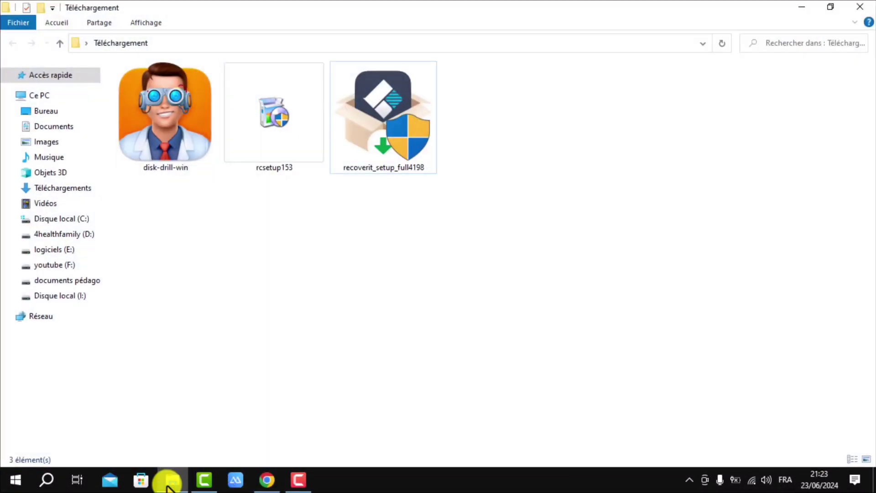
pyautogui.doubleClick(384, 117)
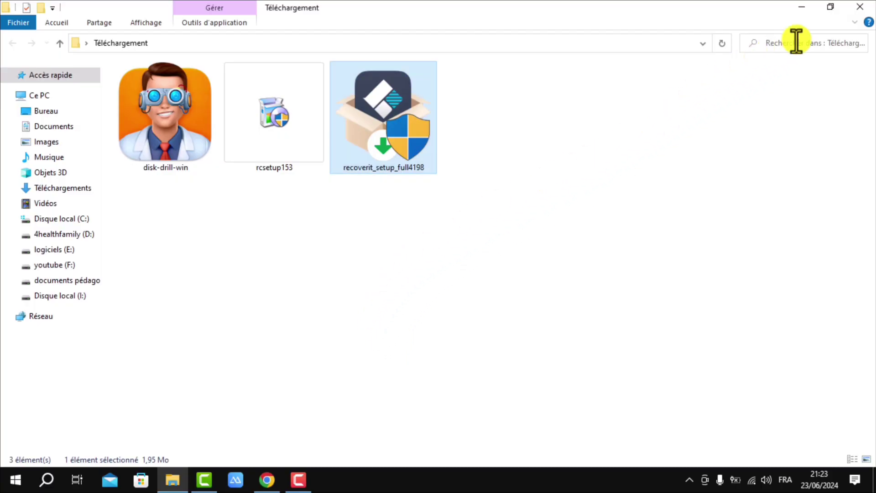
pyautogui.click(859, 6)
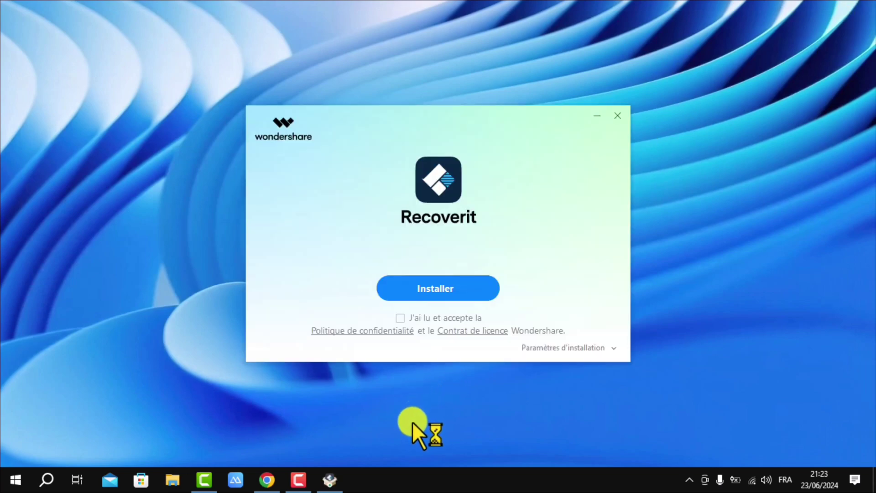
pyautogui.click(400, 319)
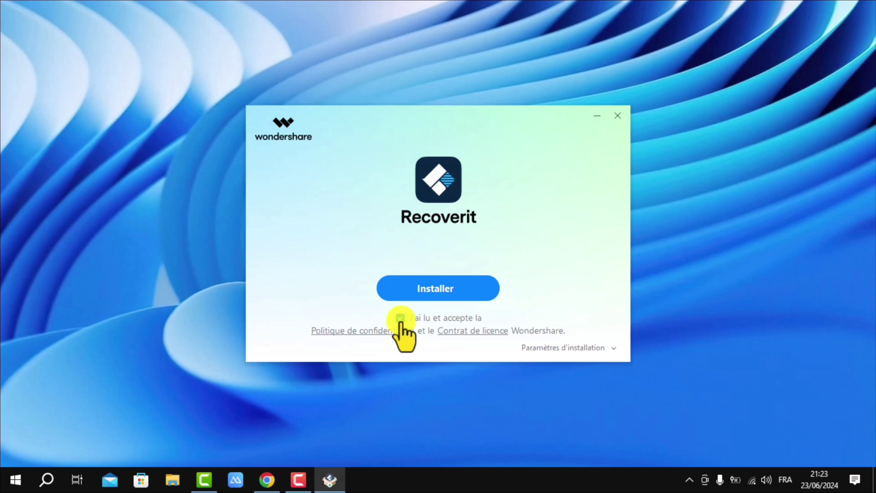
pyautogui.click(436, 289)
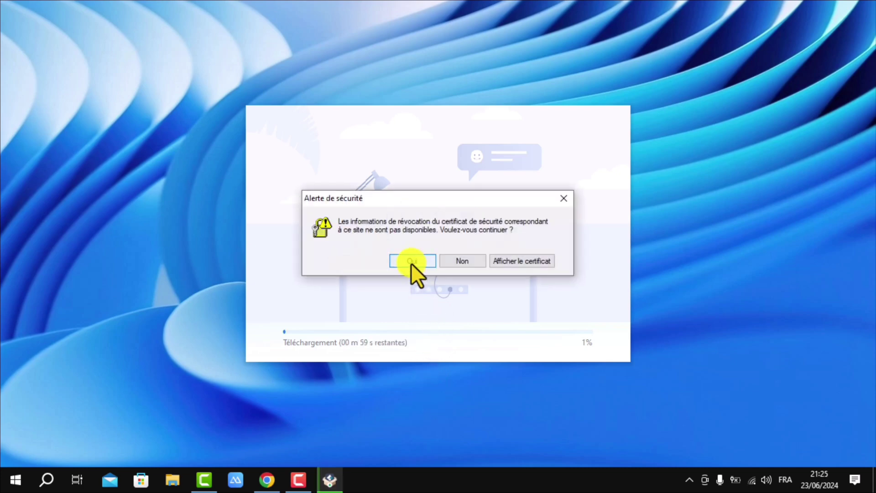
pyautogui.click(411, 261)
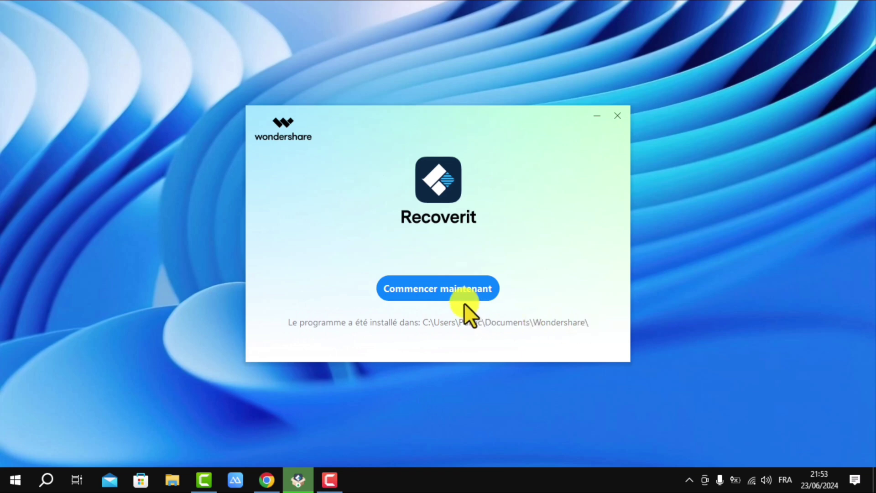
pyautogui.click(434, 291)
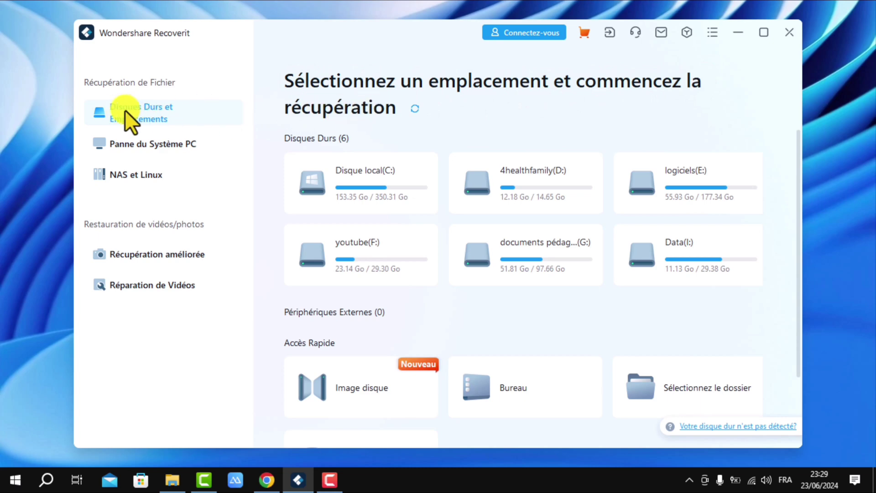
# Step: Start a scan of the Data (I:) drive for lost files in Recoverit
pyautogui.moveTo(355, 172)
pyautogui.moveTo(460, 181)
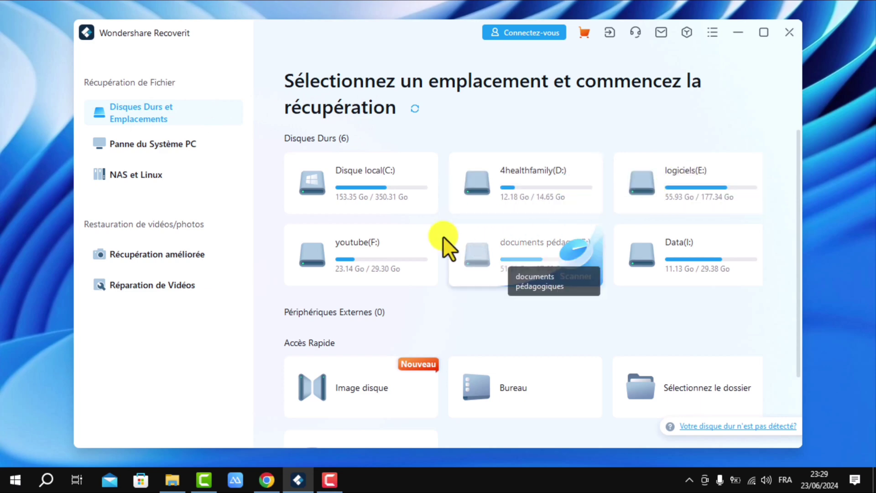
pyautogui.moveTo(387, 243)
pyautogui.moveTo(668, 254)
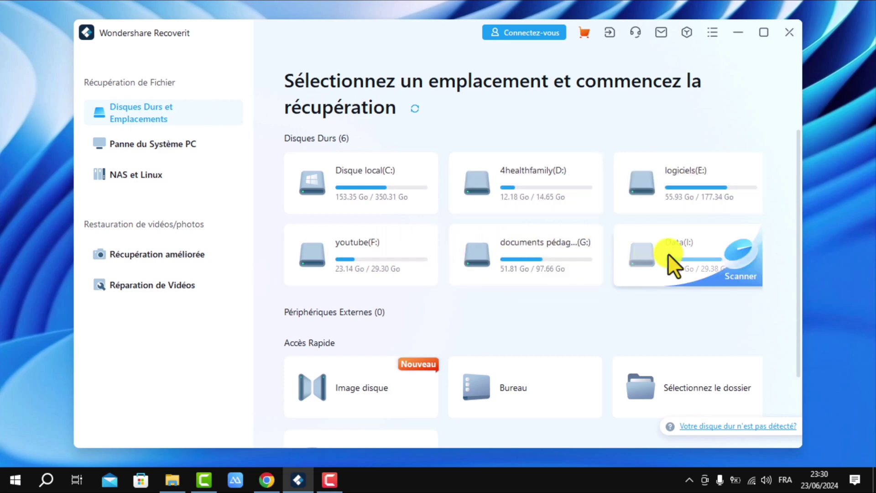
pyautogui.click(668, 254)
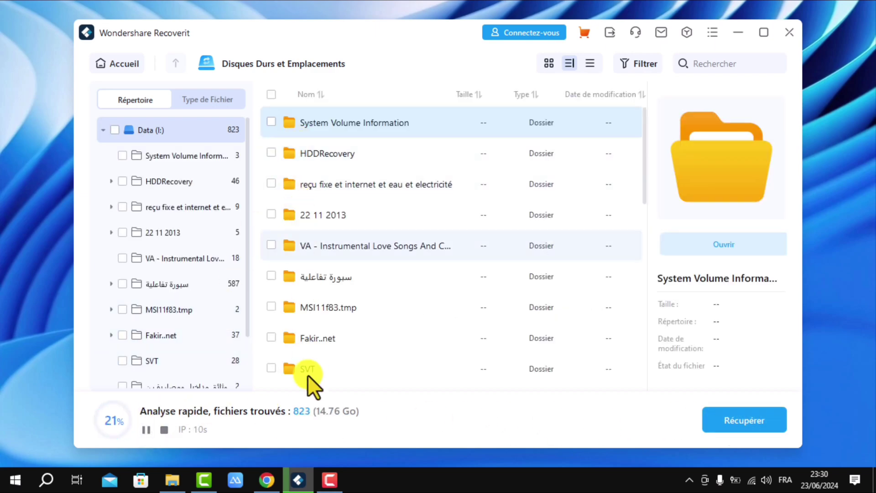
# Step: Pause the scan of the Data (I:) drive and return to the home page, abandoning the scan results
pyautogui.click(145, 430)
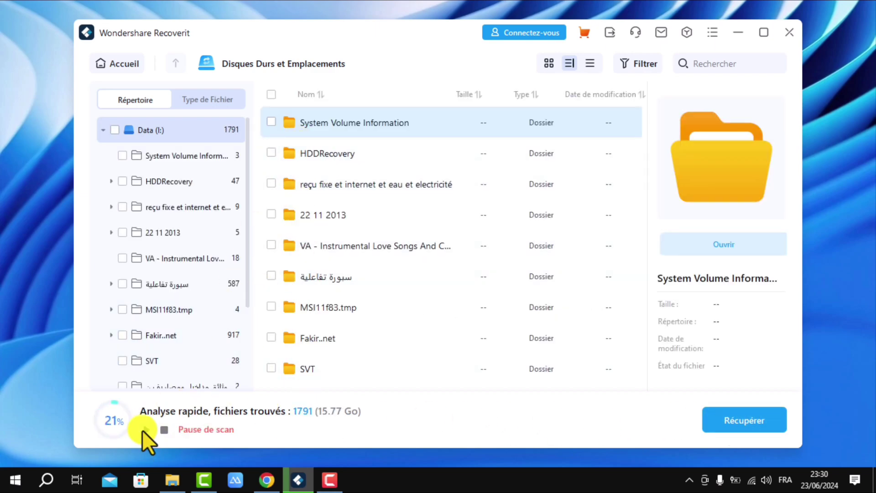
pyautogui.click(109, 66)
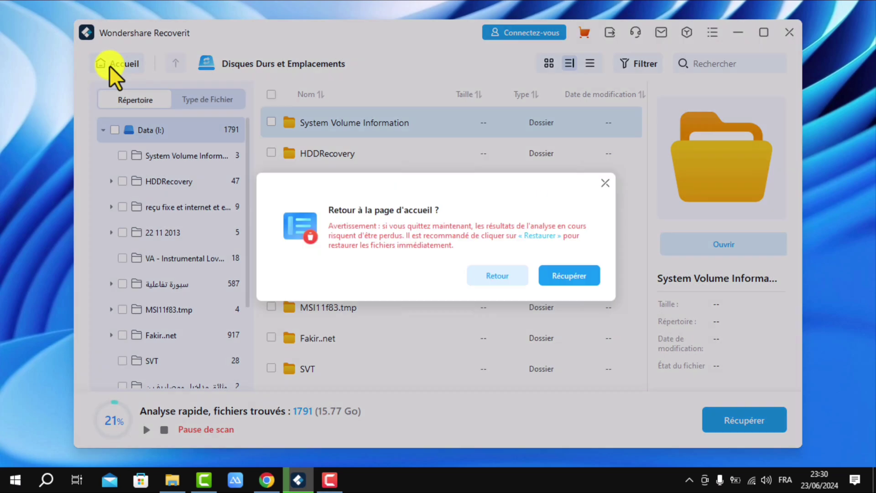
pyautogui.click(493, 277)
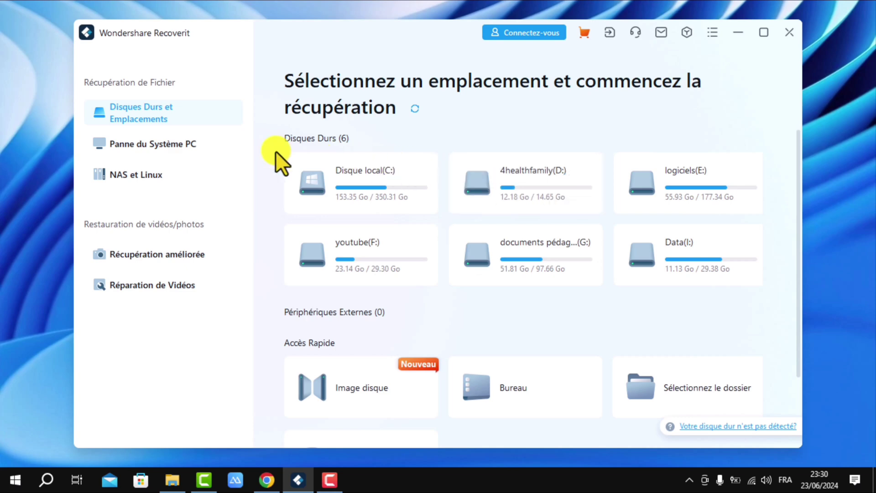
# Step: View the Panne du Système PC, NAS et Linux, Récupération améliorée and Réparation de Vidéos pages, return to Disques Durs et Emplacements and minimize Recoverit
pyautogui.click(164, 145)
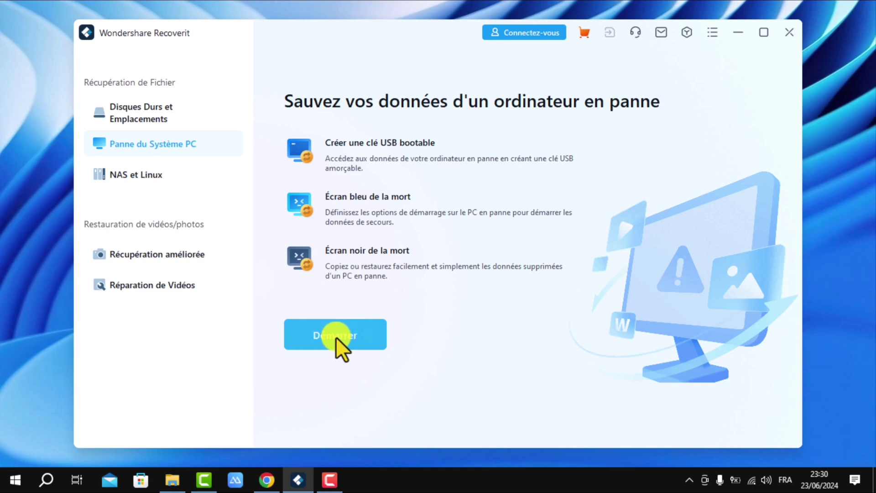
pyautogui.click(141, 173)
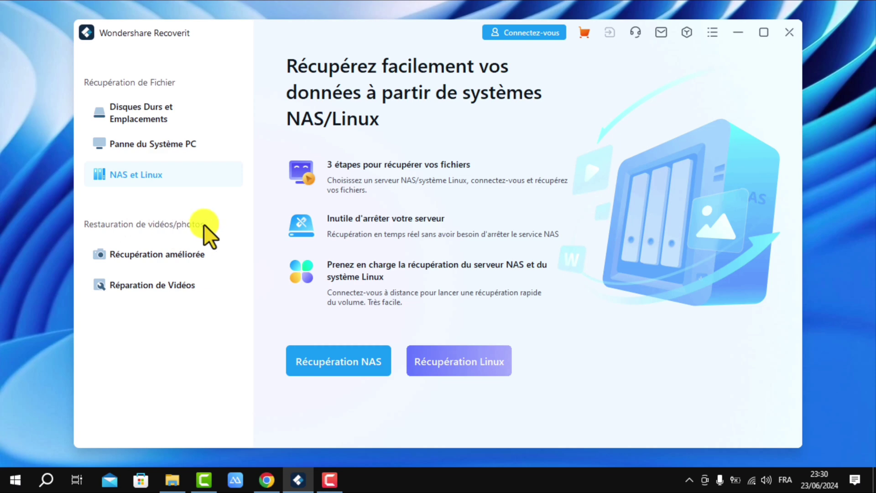
pyautogui.click(158, 256)
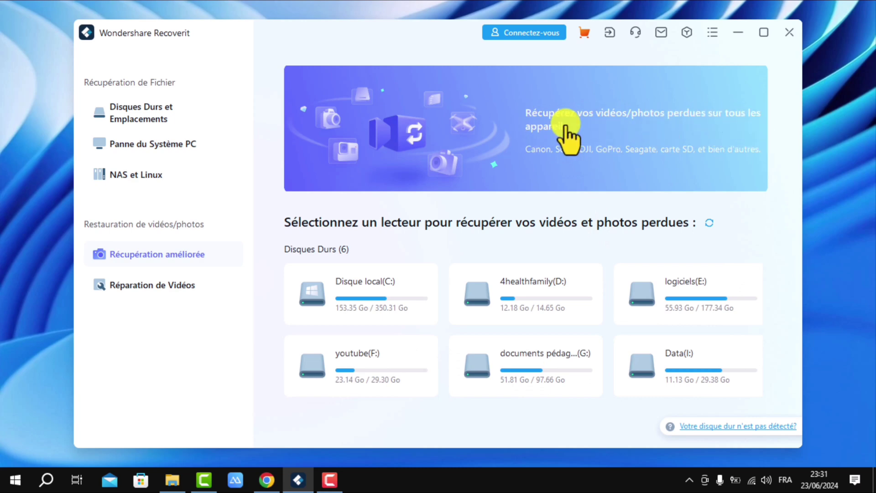
pyautogui.click(148, 291)
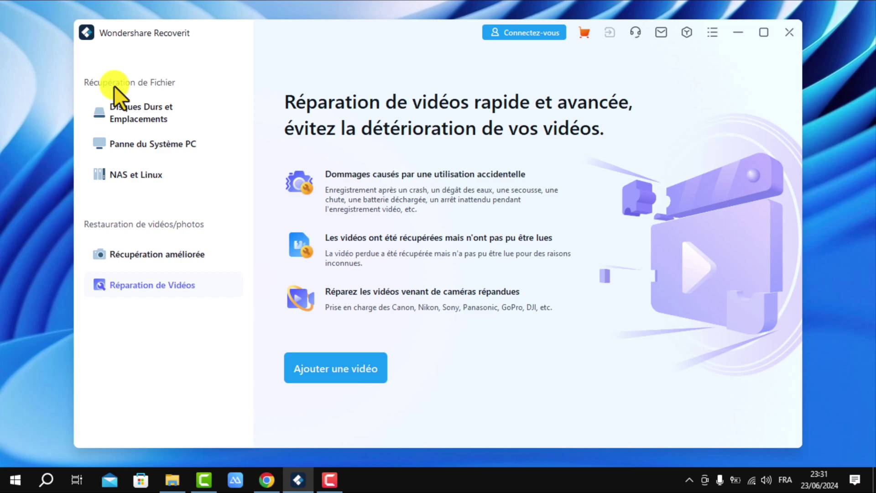
pyautogui.click(122, 110)
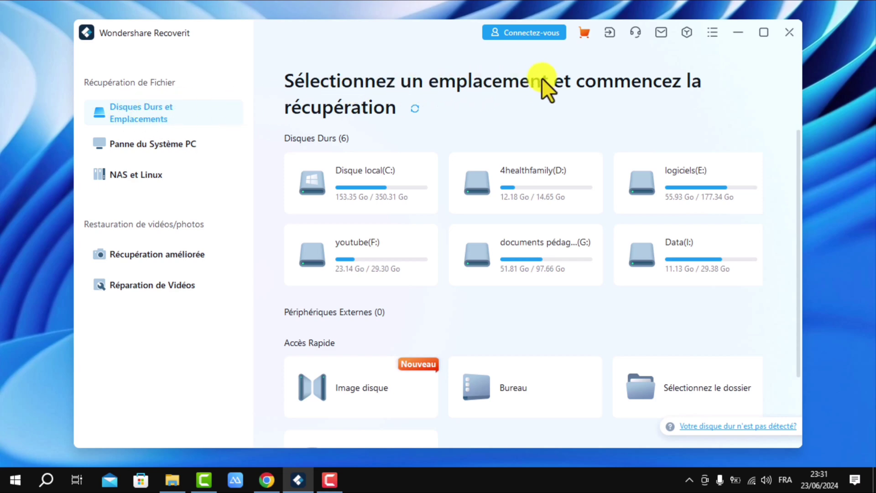
pyautogui.click(738, 33)
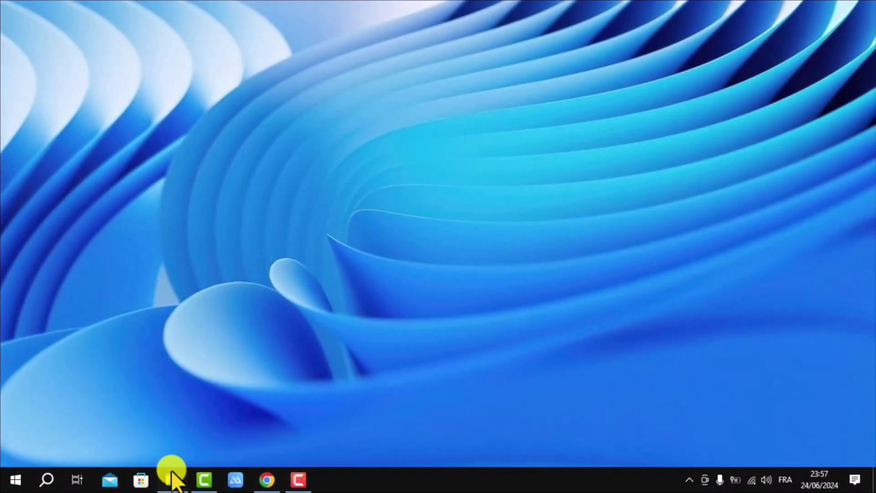
# Step: Install EaseUS Data Recovery Wizard from drw_free_installer.765369 in the Téléchargement folder, closing the folder window
pyautogui.click(172, 479)
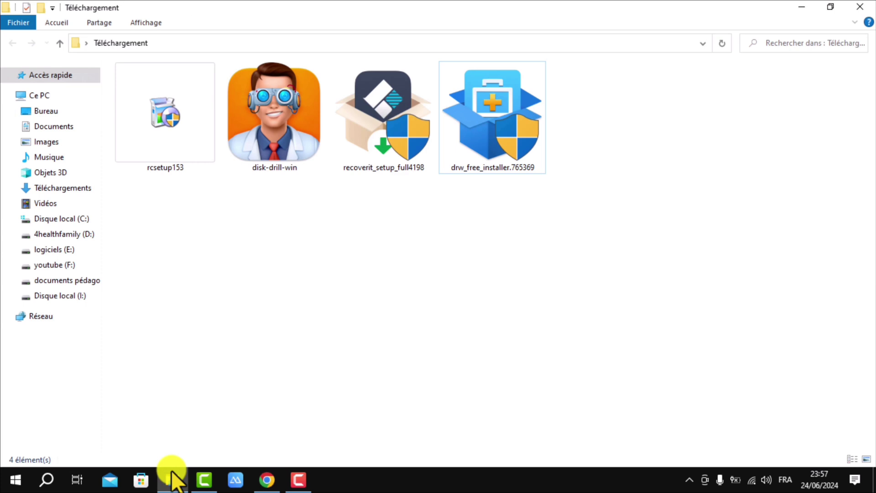
pyautogui.click(480, 122)
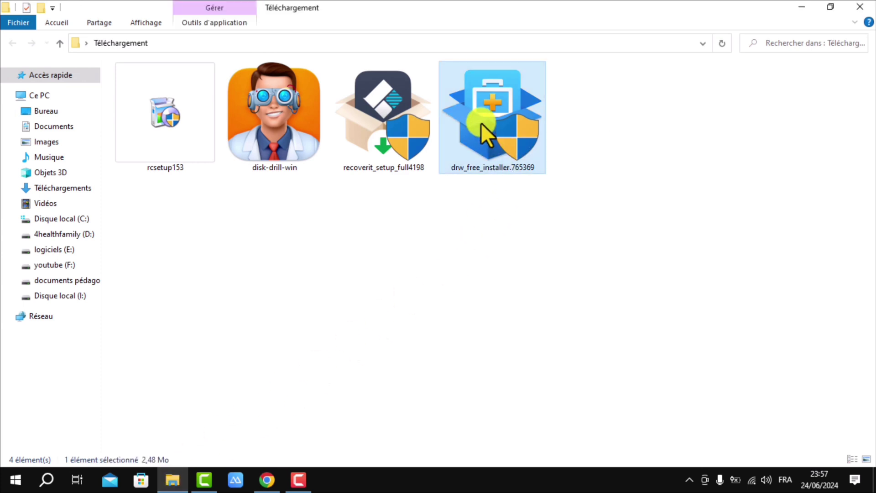
pyautogui.doubleClick(482, 123)
pyautogui.click(860, 8)
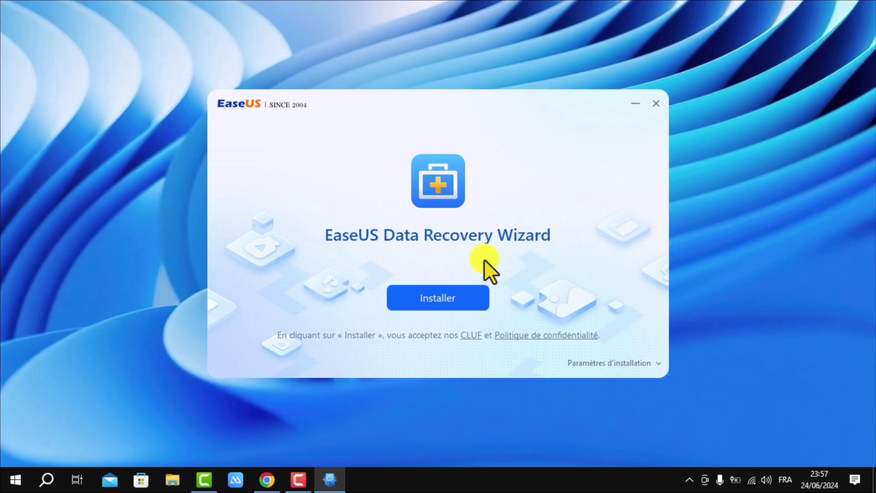
pyautogui.click(435, 297)
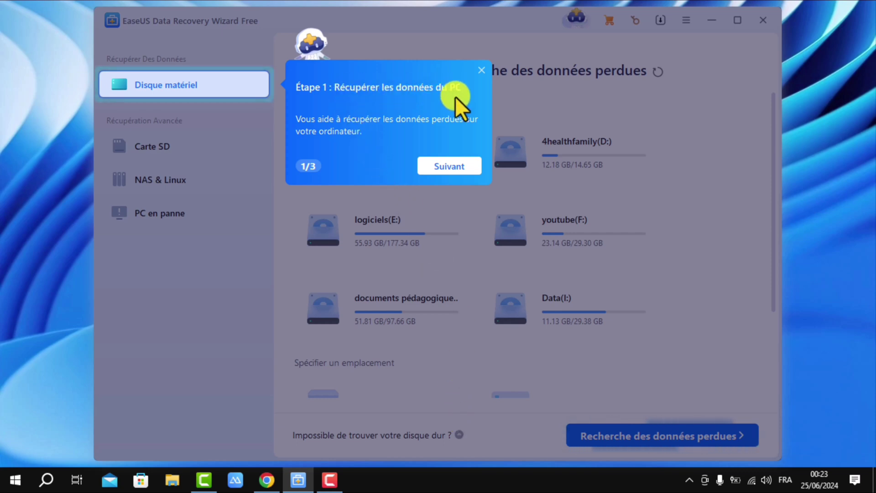
# Step: Go through the three-step introduction on recovering PC data, selecting a location and searching for lost files, and dismiss it
pyautogui.click(445, 167)
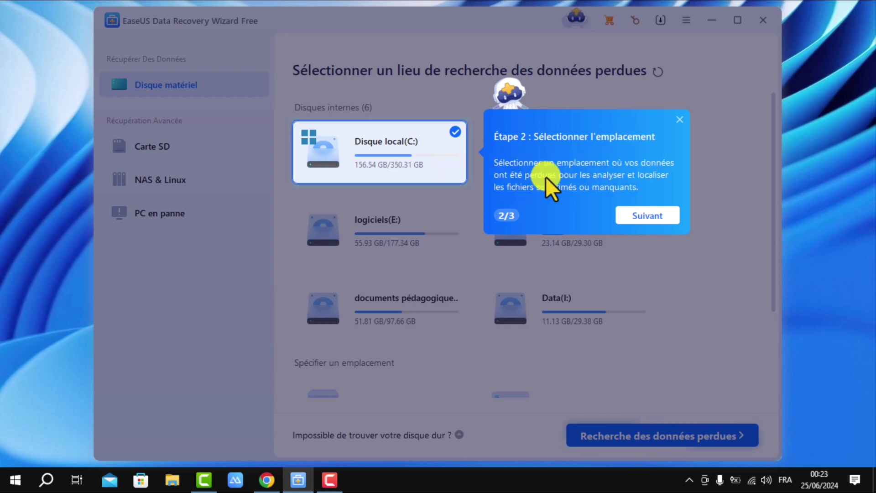
pyautogui.click(643, 215)
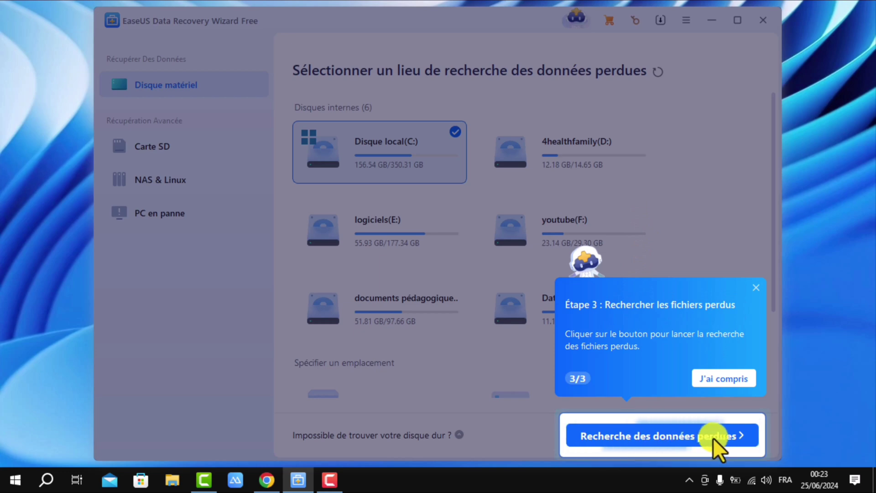
pyautogui.click(716, 379)
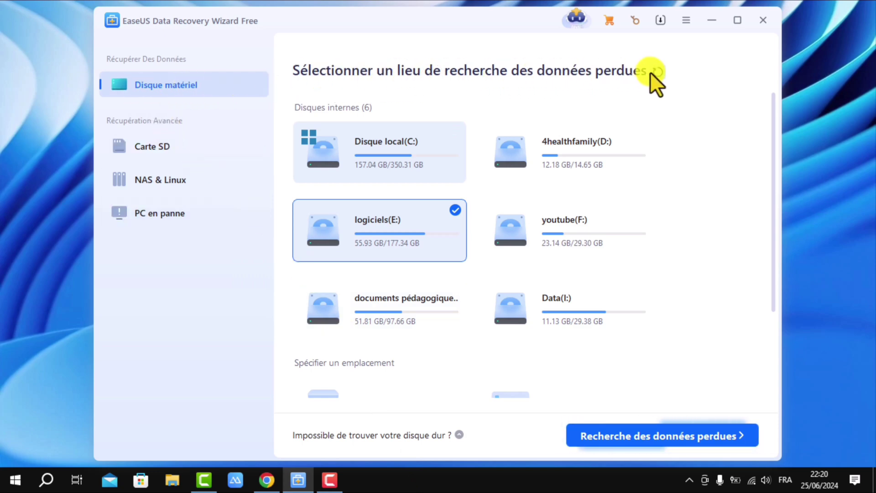
# Step: Try out each search location in turn: the six internal disks, Corbeille, Bureau and Sélectionner Dossier
pyautogui.click(428, 138)
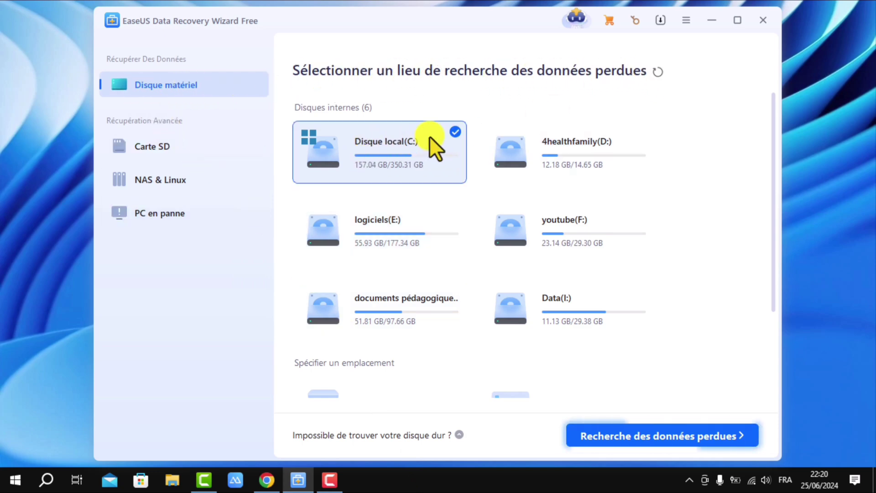
pyautogui.click(537, 138)
pyautogui.click(405, 223)
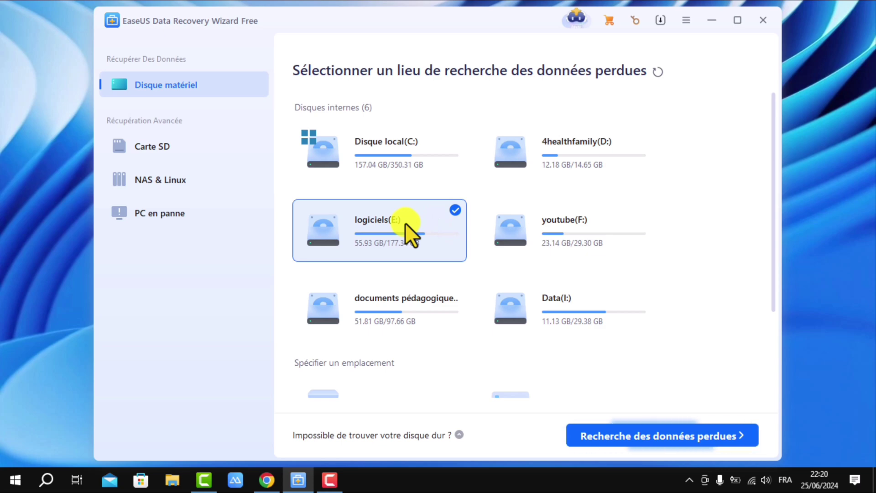
pyautogui.click(547, 226)
pyautogui.click(452, 294)
pyautogui.click(530, 312)
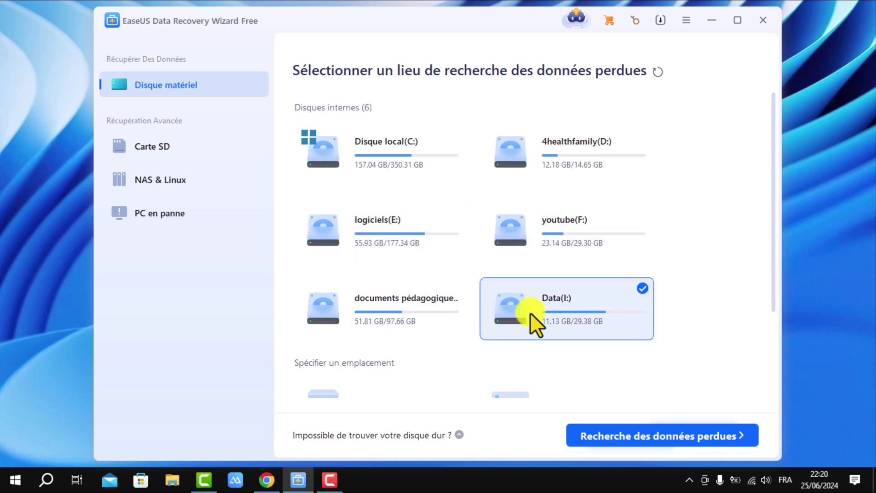
pyautogui.scroll(-2, 464, 317)
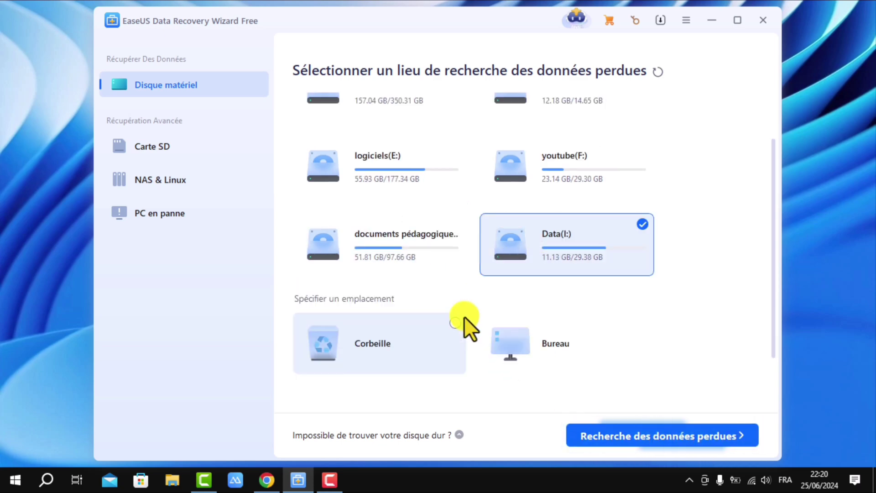
pyautogui.scroll(-1, 464, 316)
pyautogui.click(379, 282)
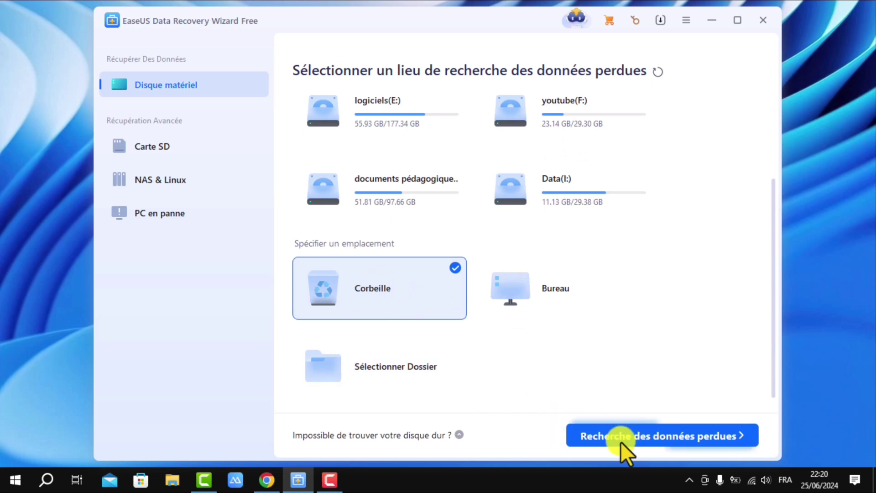
pyautogui.click(567, 289)
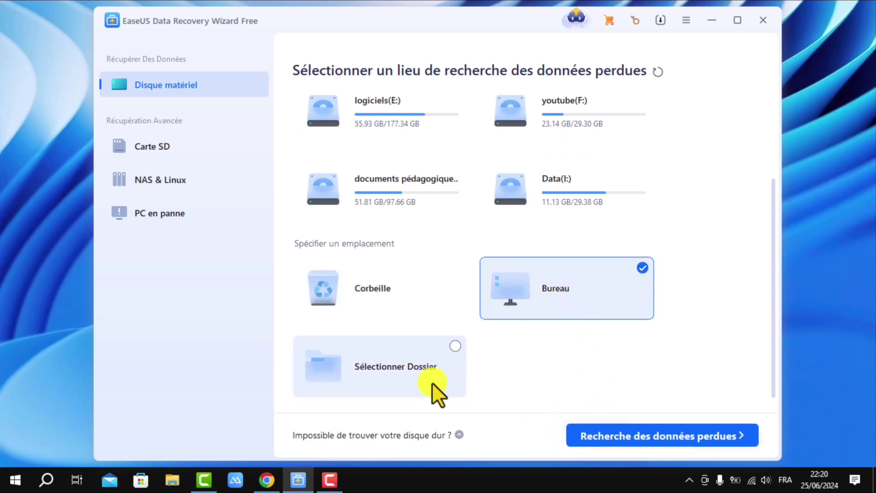
pyautogui.click(385, 367)
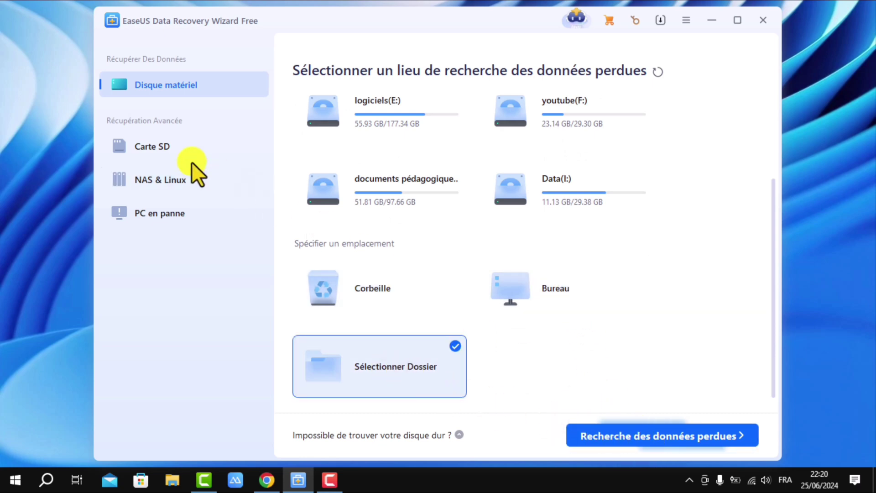
# Step: View the Carte SD, NAS & Linux and PC en panne recovery pages, and return to Disque matériel
pyautogui.click(148, 146)
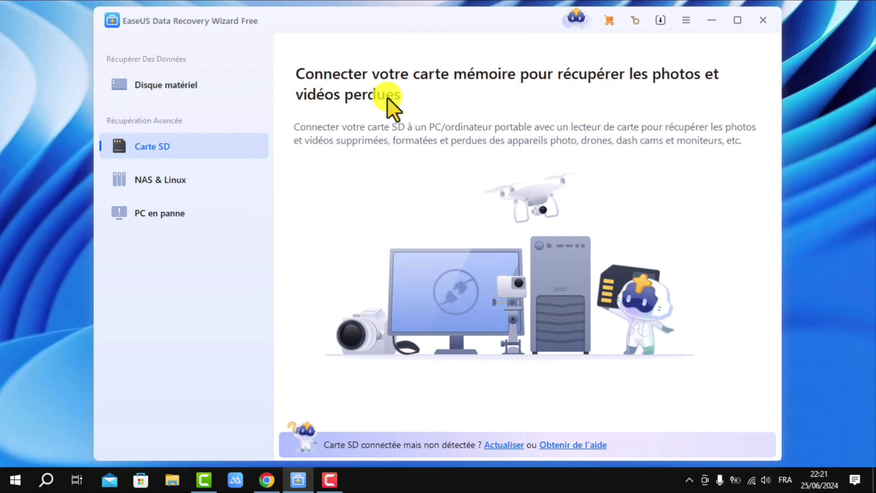
pyautogui.click(156, 179)
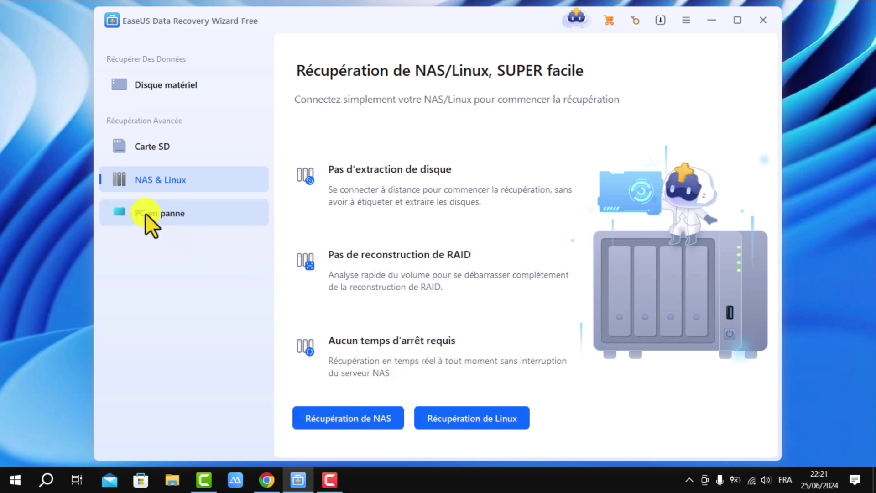
pyautogui.click(157, 214)
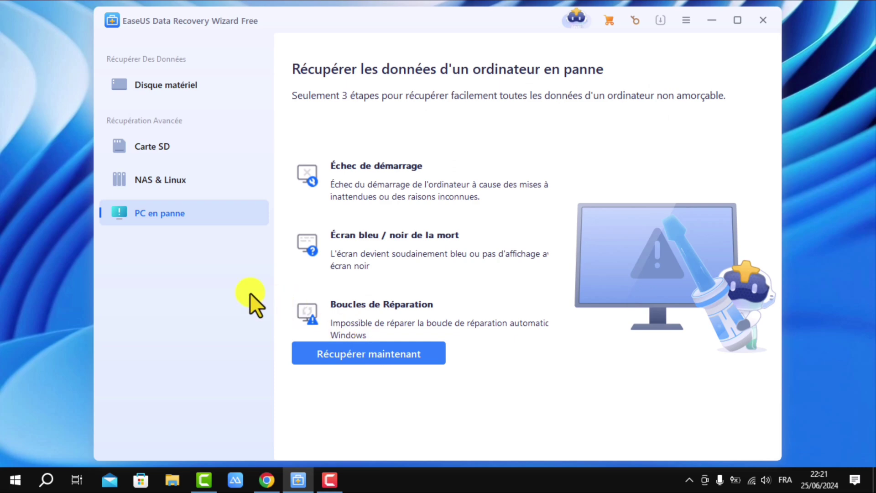
pyautogui.click(161, 84)
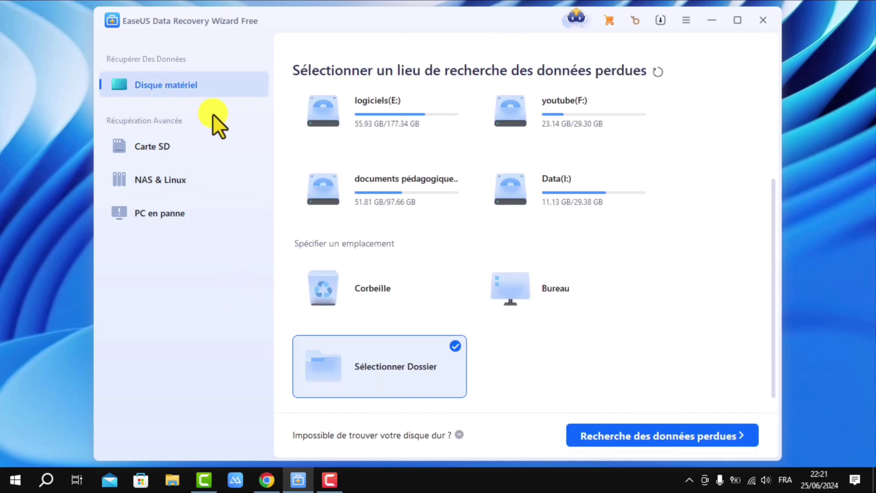
# Step: Start a search for lost data on the 4healthfamily (D:) drive
pyautogui.scroll(3, 333, 135)
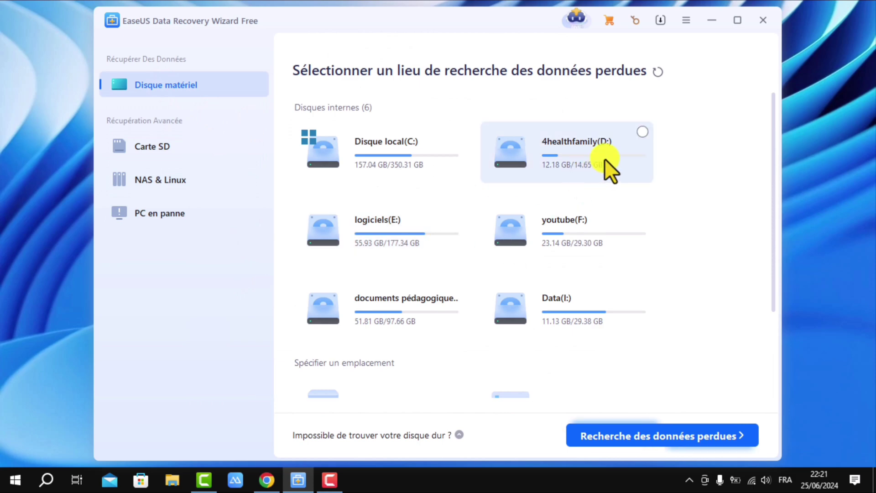
pyautogui.click(614, 140)
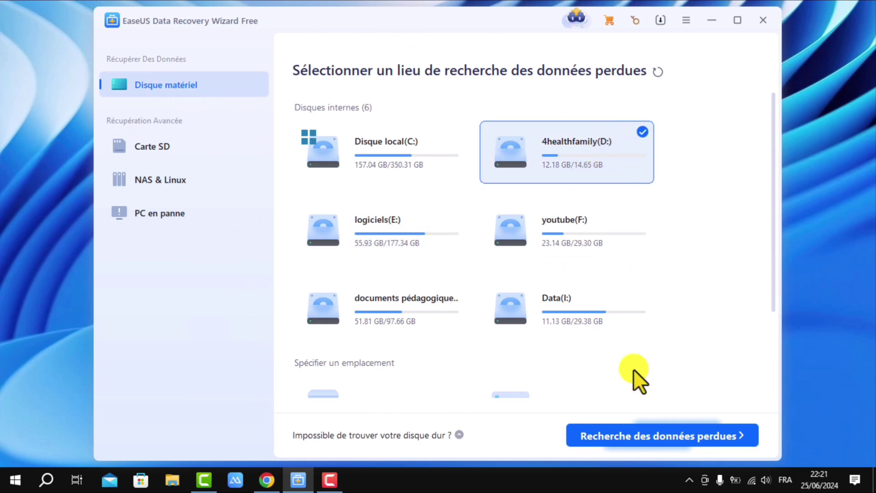
pyautogui.click(653, 433)
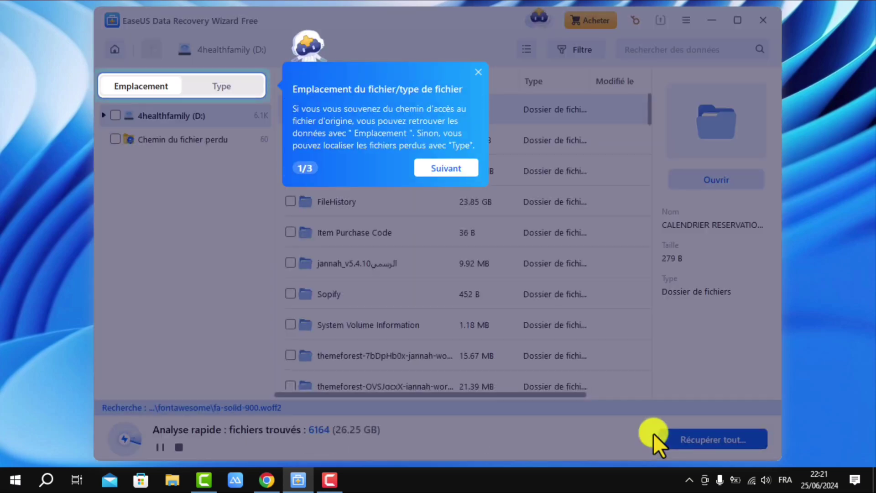
# Step: Go through the scan results guide on file location and type, filter and search, and analysis progress, and dismiss it
pyautogui.click(444, 172)
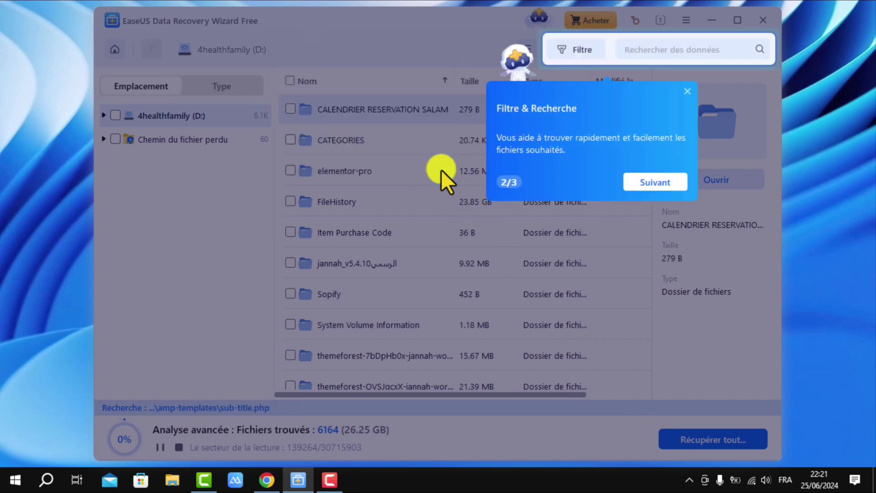
pyautogui.click(644, 181)
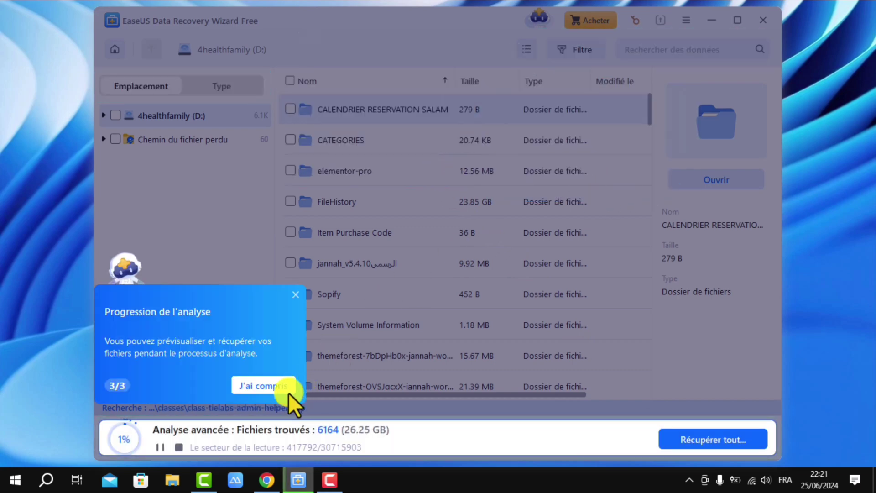
pyautogui.click(259, 385)
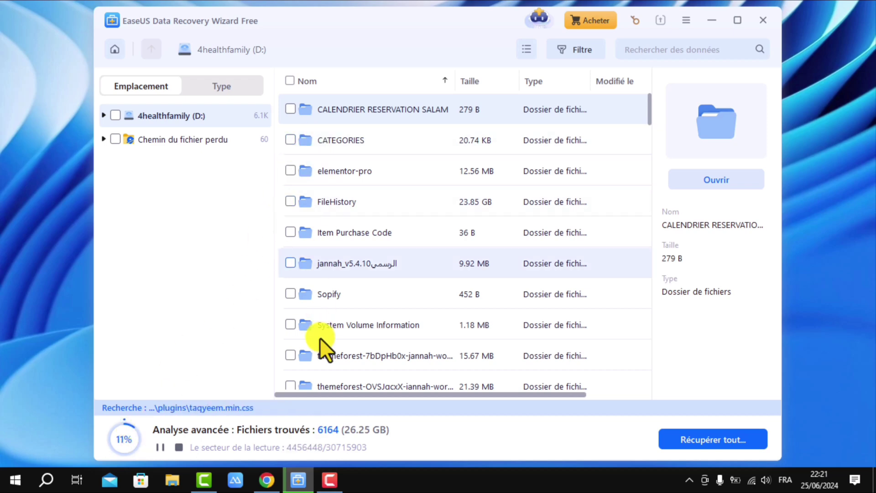
# Step: Try marking all folders found on the 4healthfamily (D:) drive for recovery, and clear the selection
pyautogui.click(291, 82)
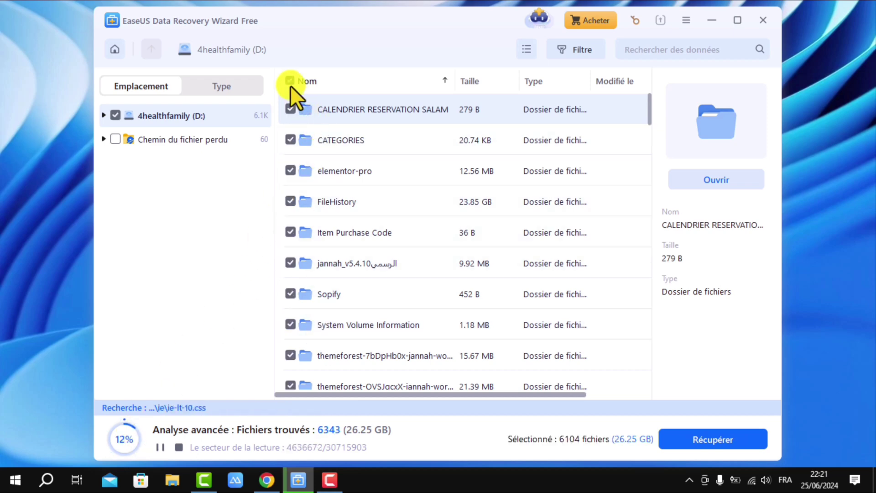
pyautogui.click(709, 440)
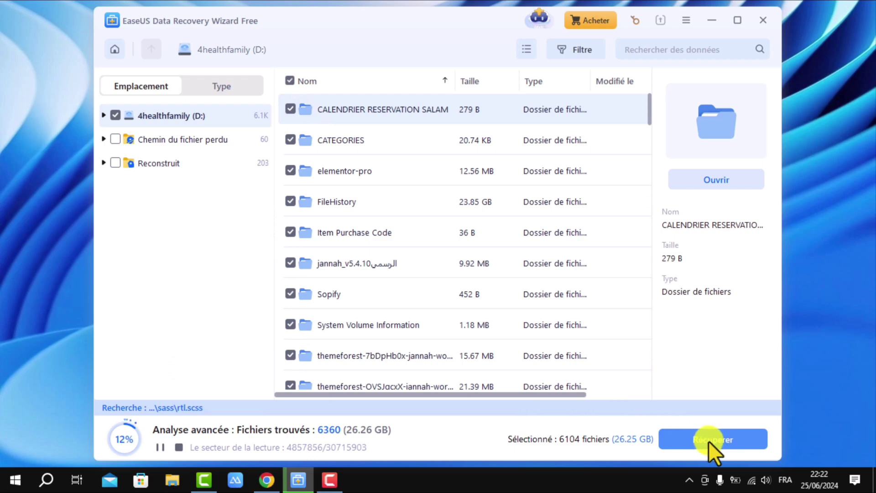
pyautogui.click(290, 81)
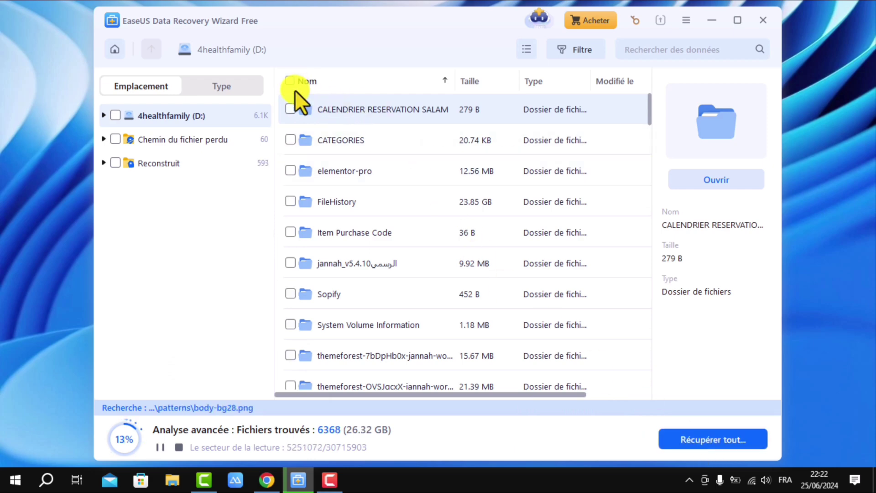
# Step: Try marking only the CATEGORIES folder for recovery, clear it again, and look through the list of found folders
pyautogui.click(289, 139)
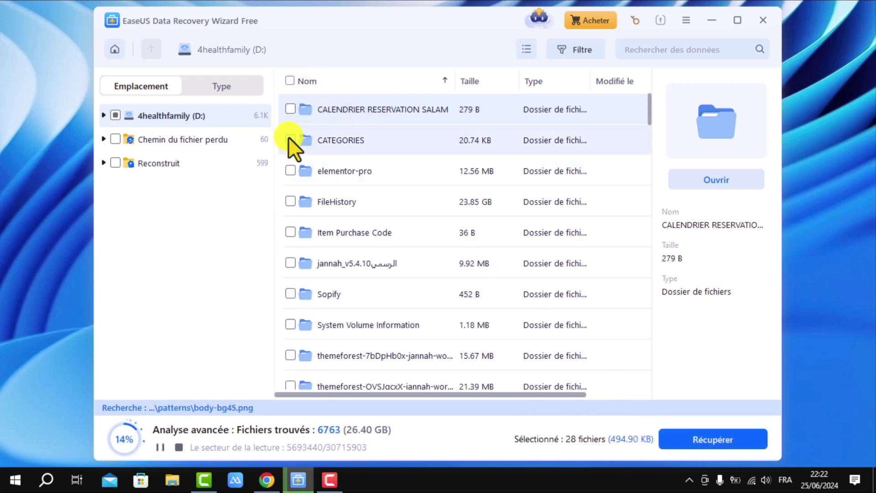
pyautogui.click(289, 138)
pyautogui.scroll(-4, 452, 278)
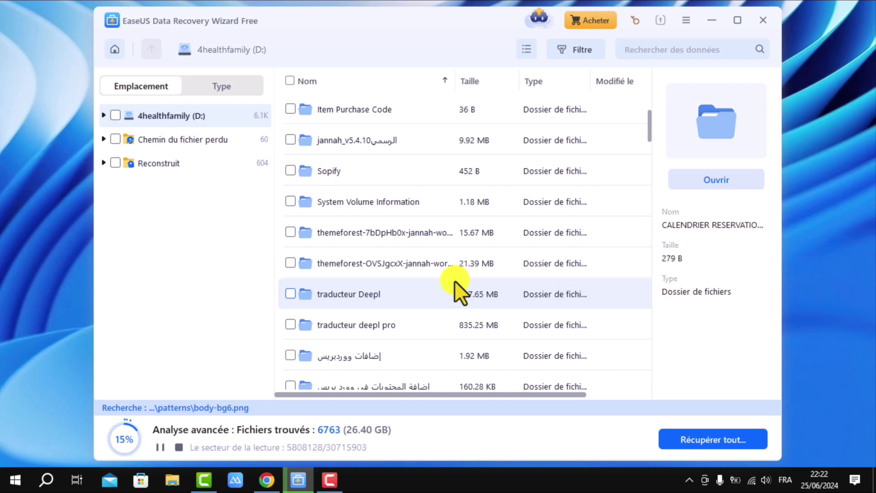
pyautogui.scroll(-2, 455, 280)
pyautogui.scroll(4, 454, 280)
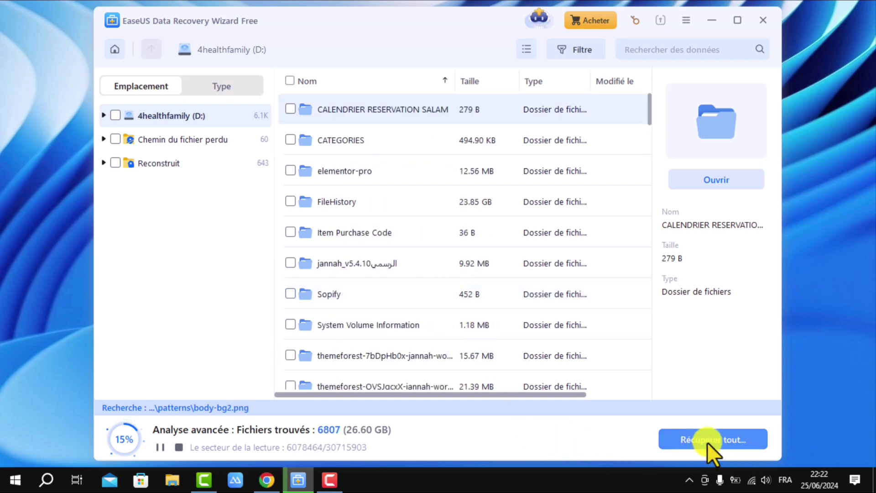
# Step: Pause the advanced scan of the D: drive and leave it for the home page, minimizing the program window
pyautogui.click(163, 448)
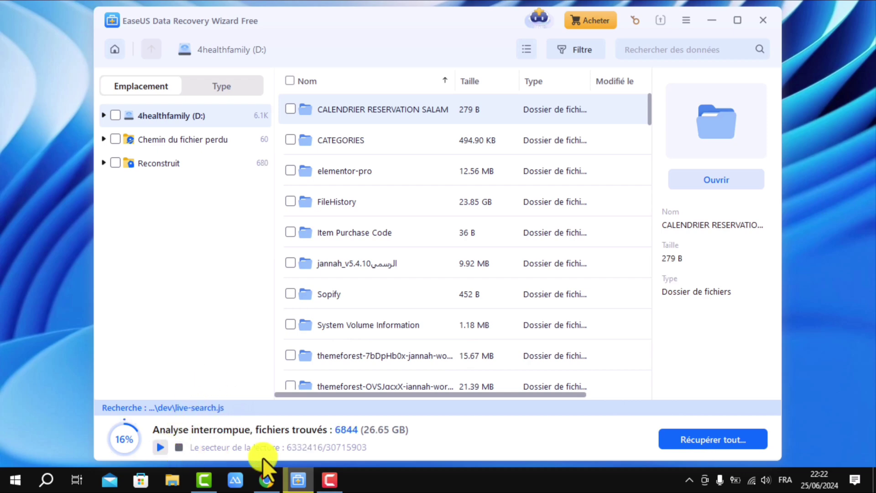
pyautogui.click(110, 46)
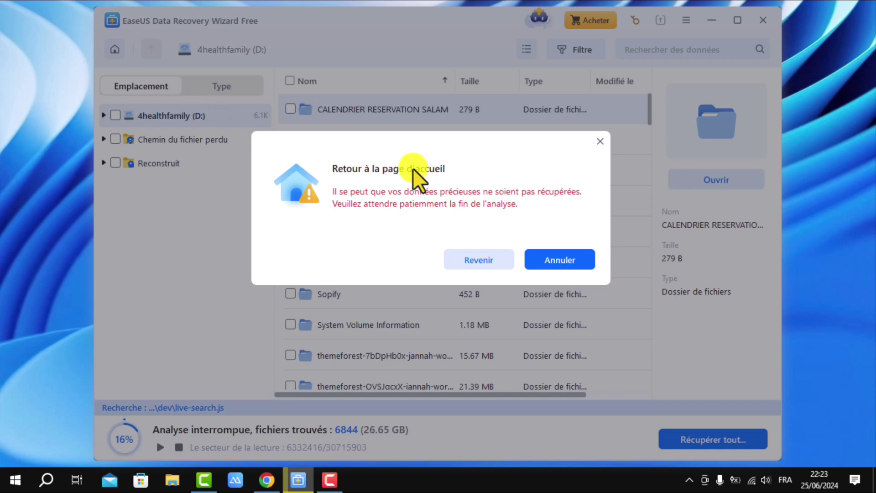
pyautogui.click(475, 260)
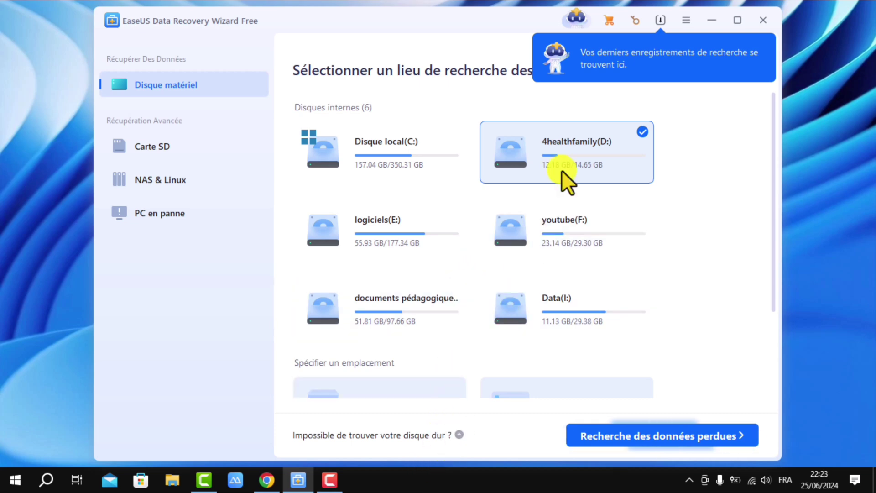
pyautogui.click(714, 20)
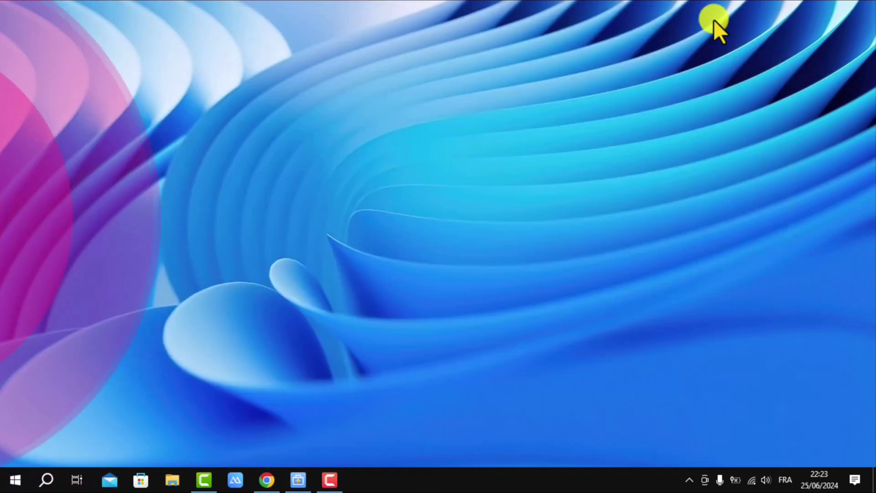